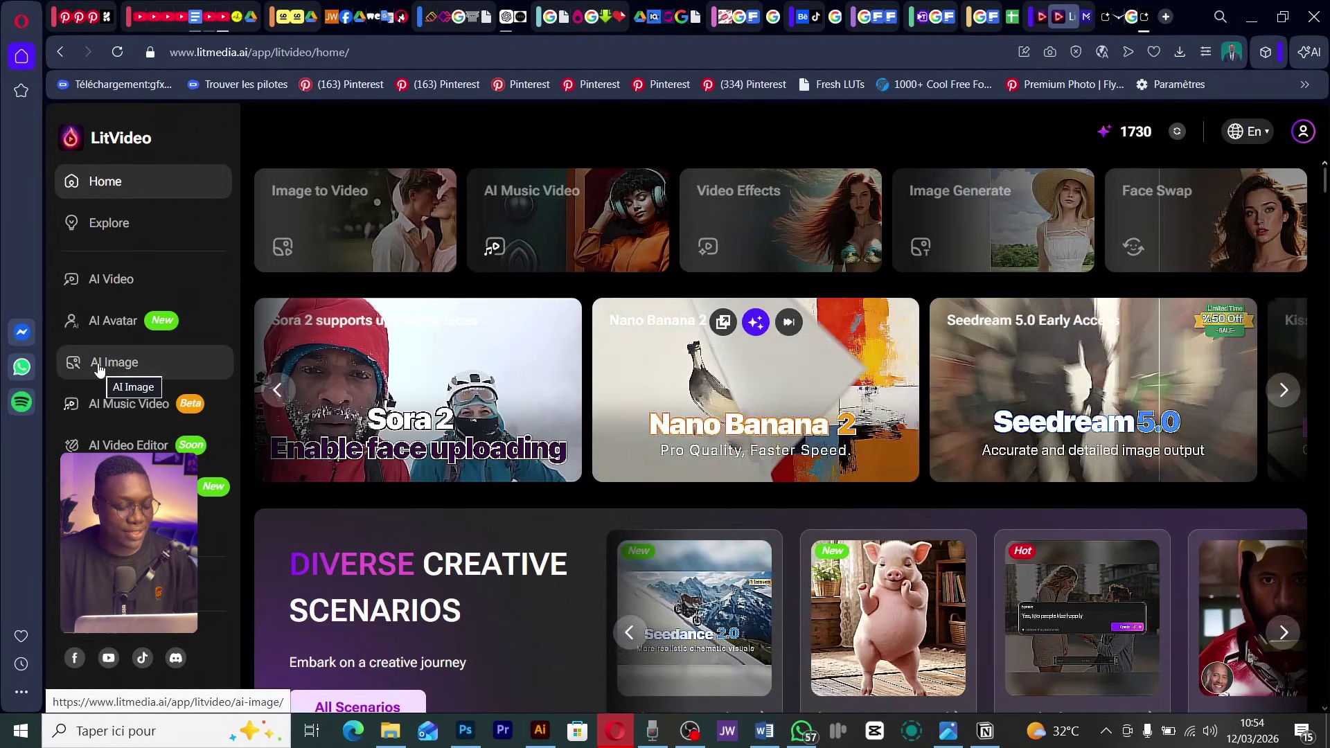
Step: Open the AI Image section's Text to Image generator and select the Nano Banana Pro model
left_click(99, 367)
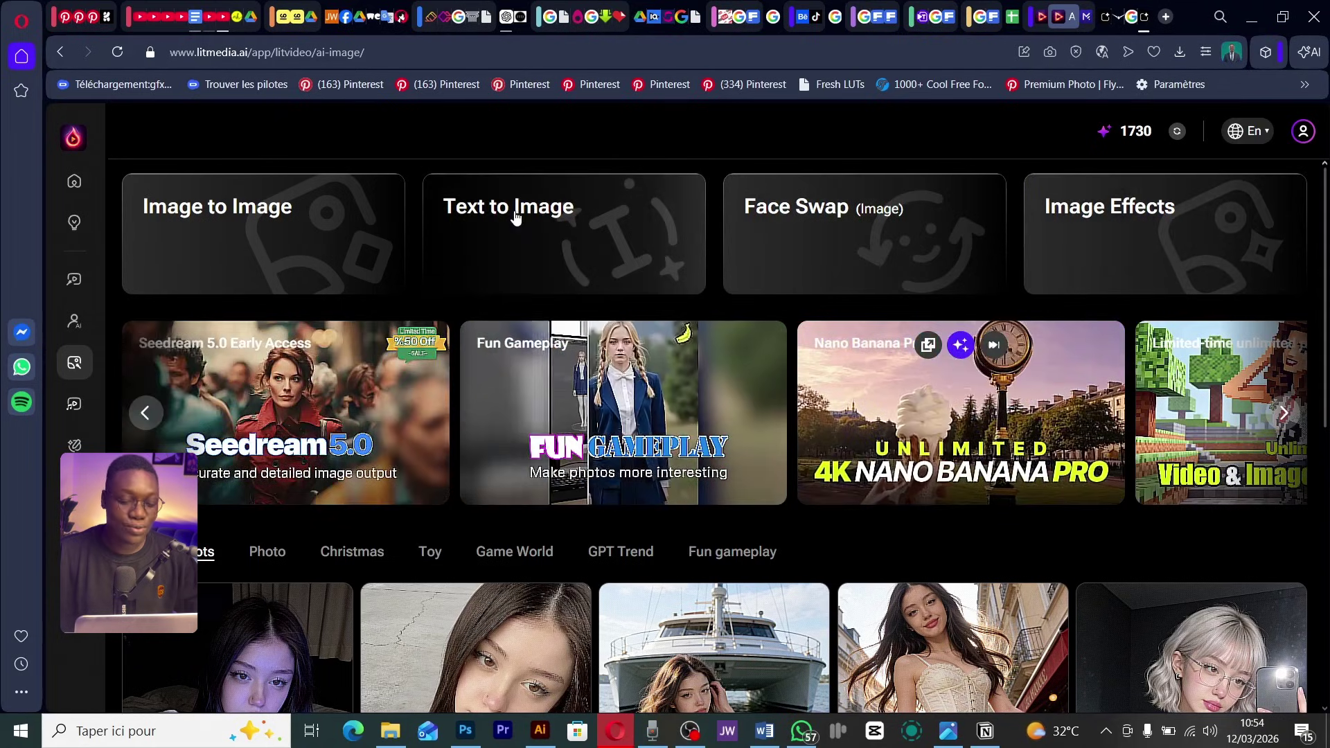
left_click(513, 212)
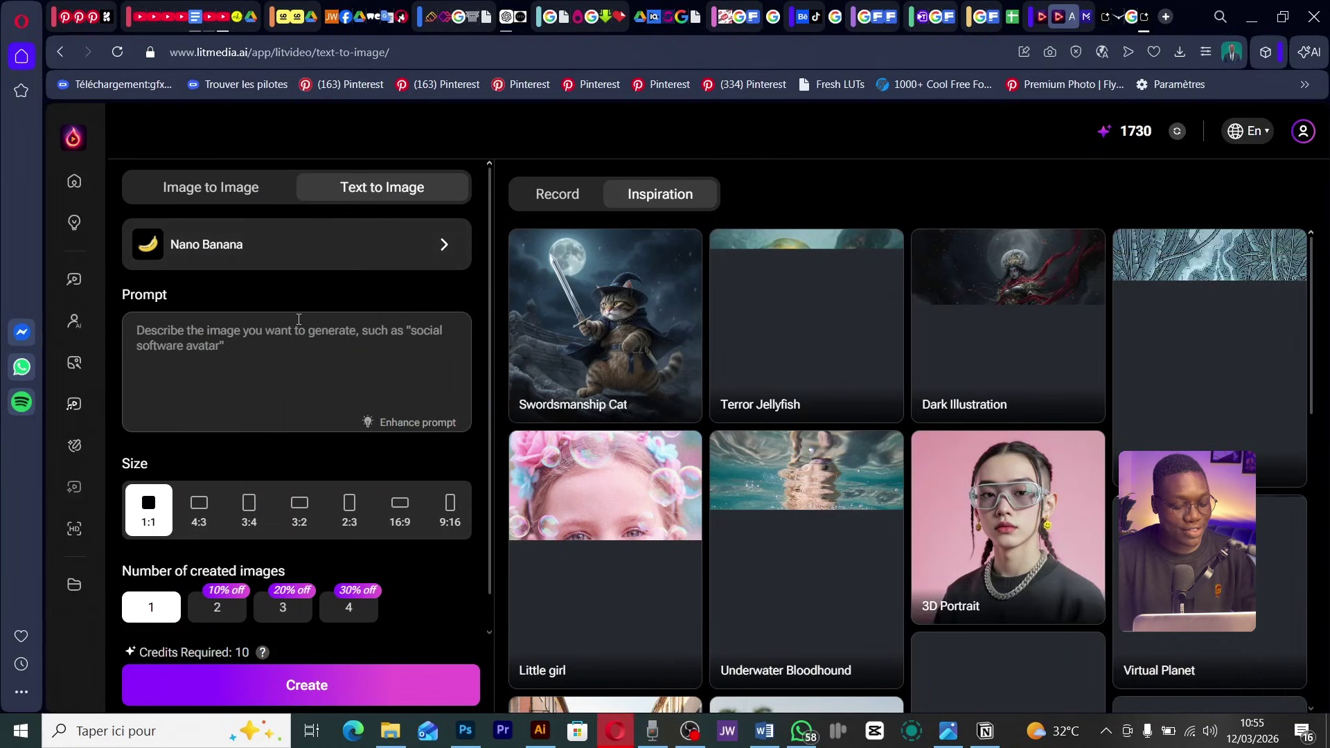
scroll(299, 318, "down", 1)
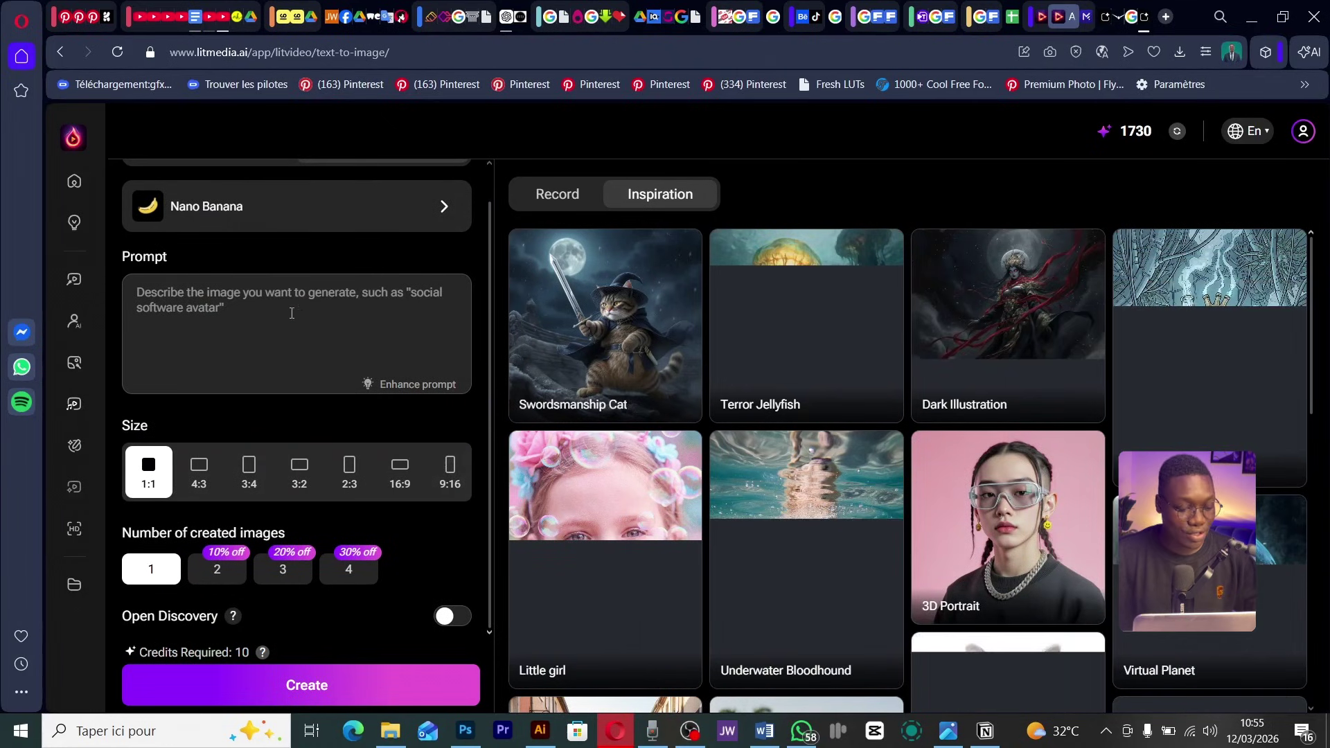
left_click(374, 217)
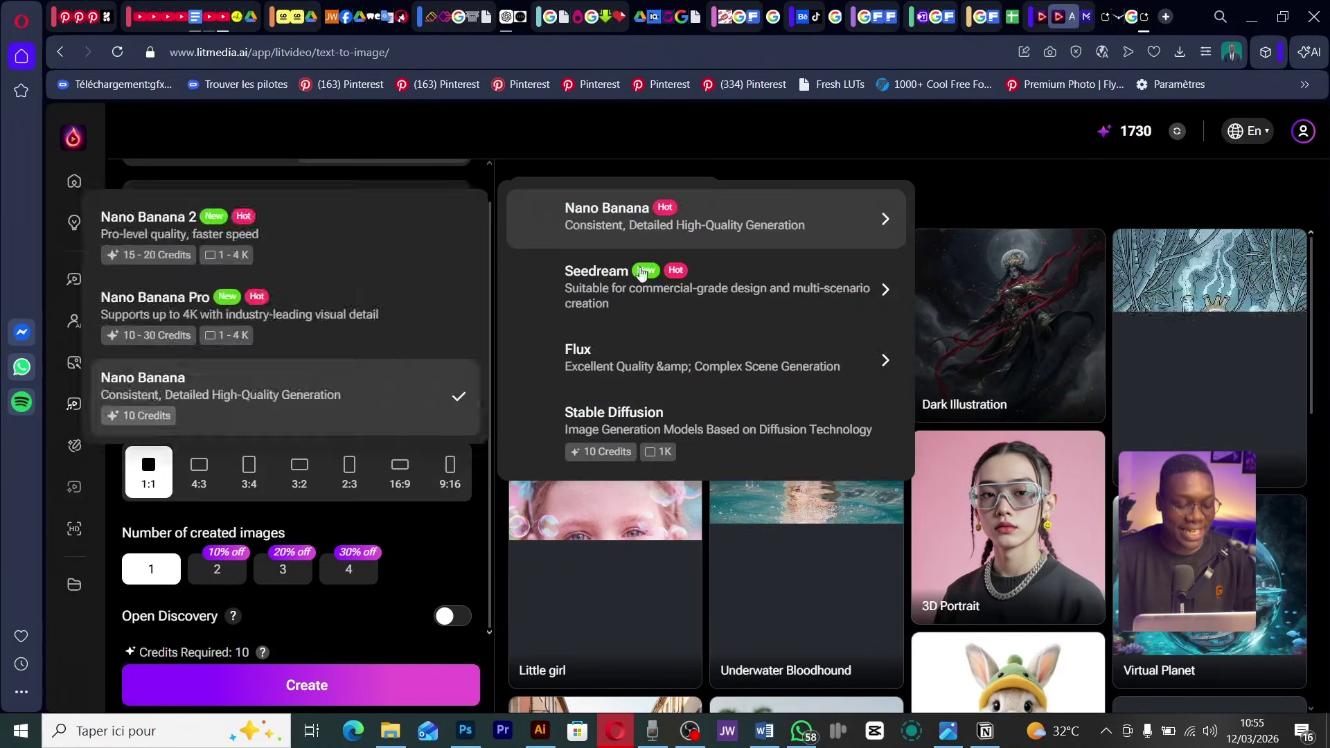
mouse_move(570, 280)
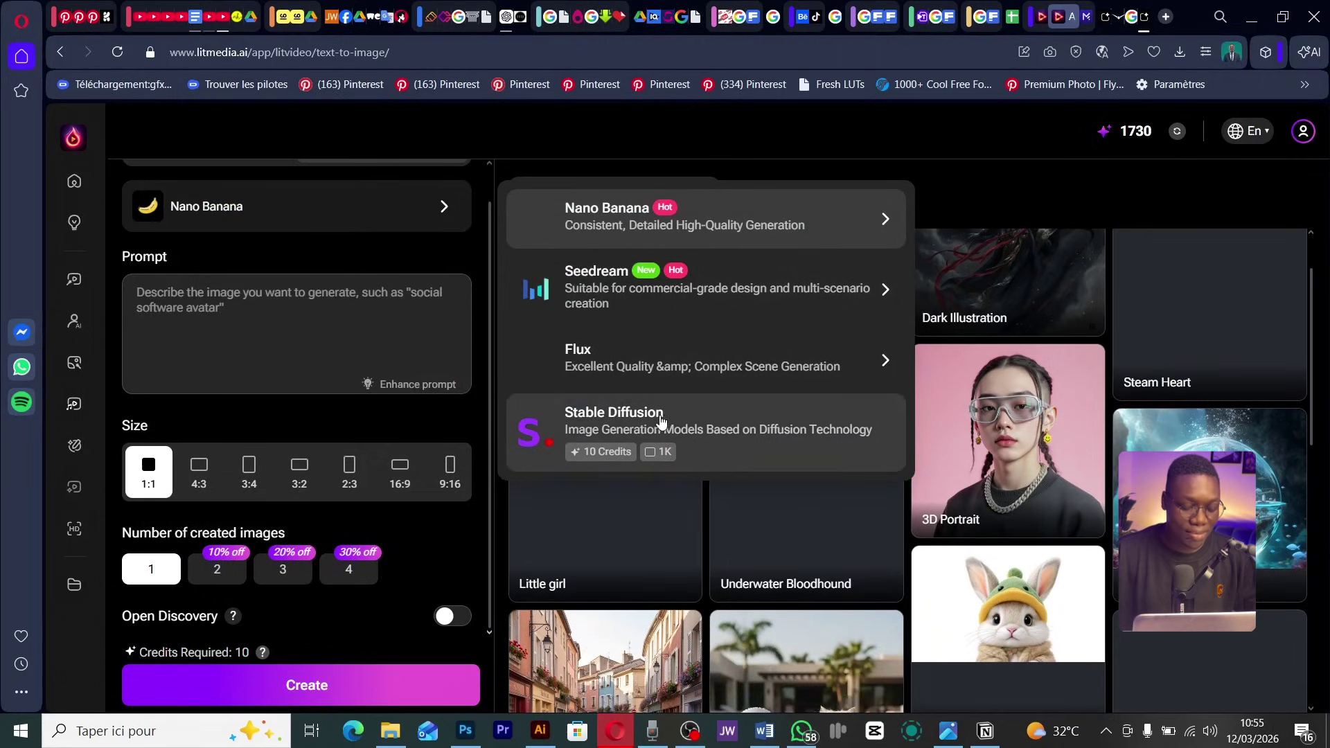
mouse_move(588, 363)
mouse_move(627, 228)
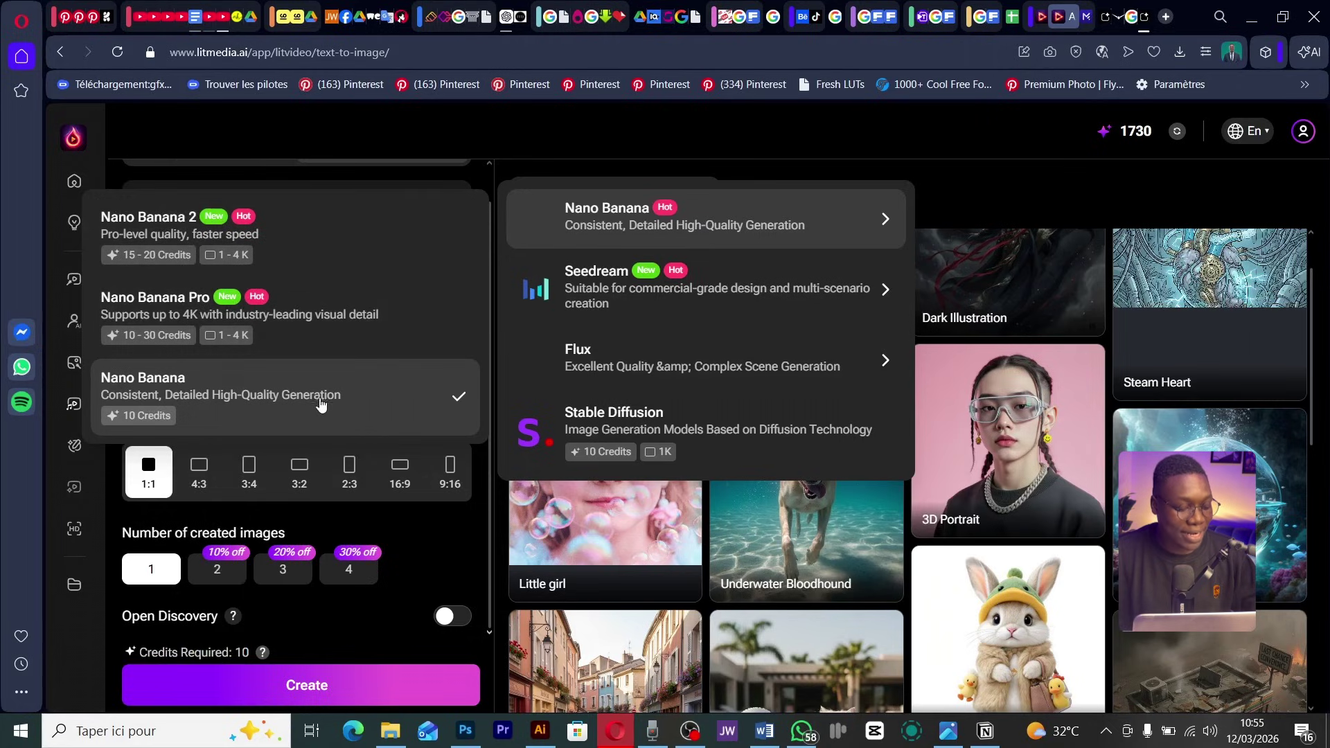
left_click(276, 337)
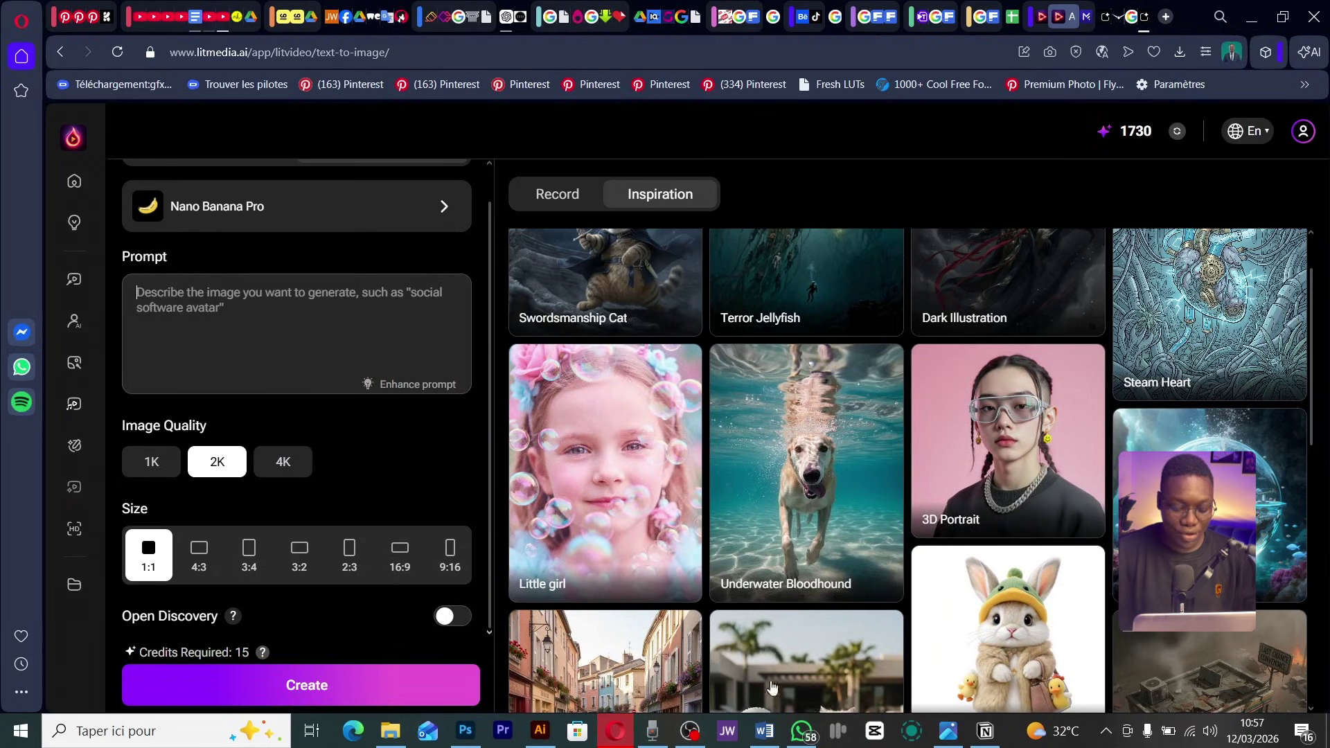
Step: Switch to the Word script, copy the prompt text of image 1, and paste it into the image generator's prompt in the browser
left_click(764, 731)
scroll(598, 520, "down", 3)
left_click_drag(492, 506, 718, 568)
key("ctrl+c")
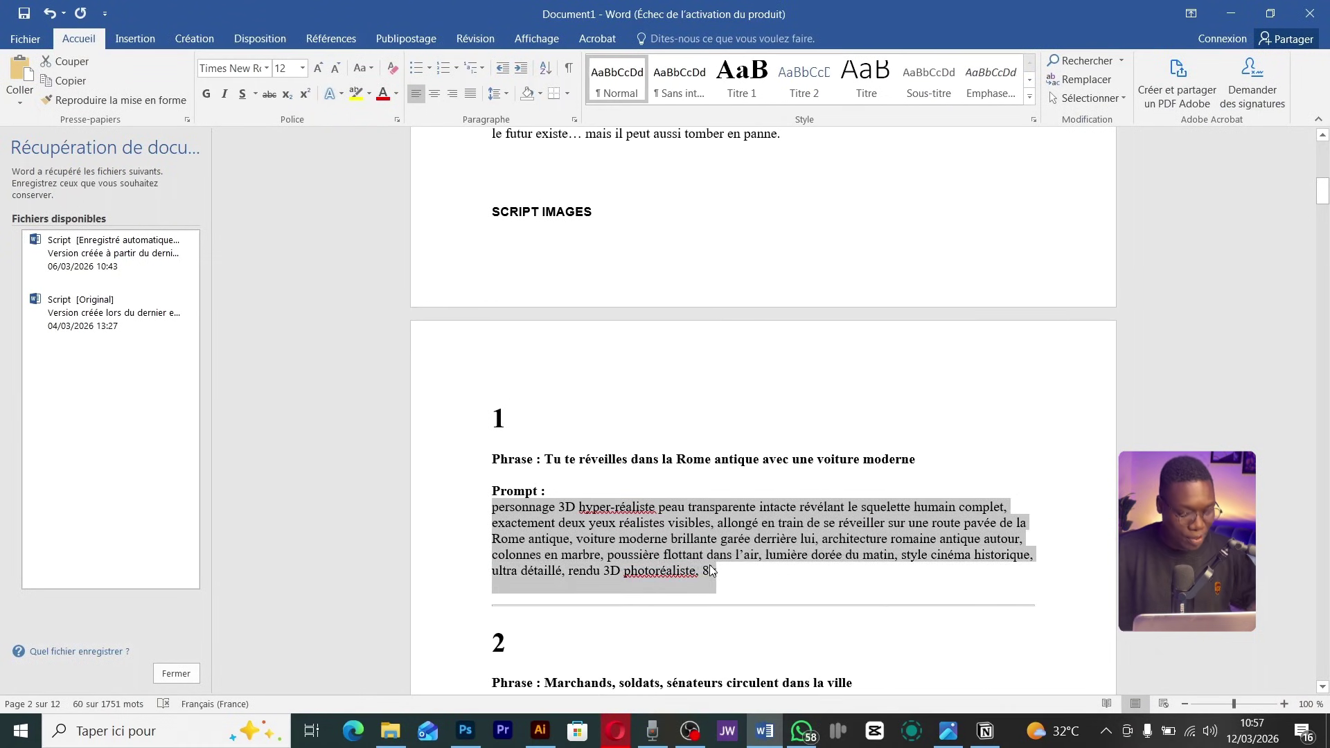
key("alt+Tab")
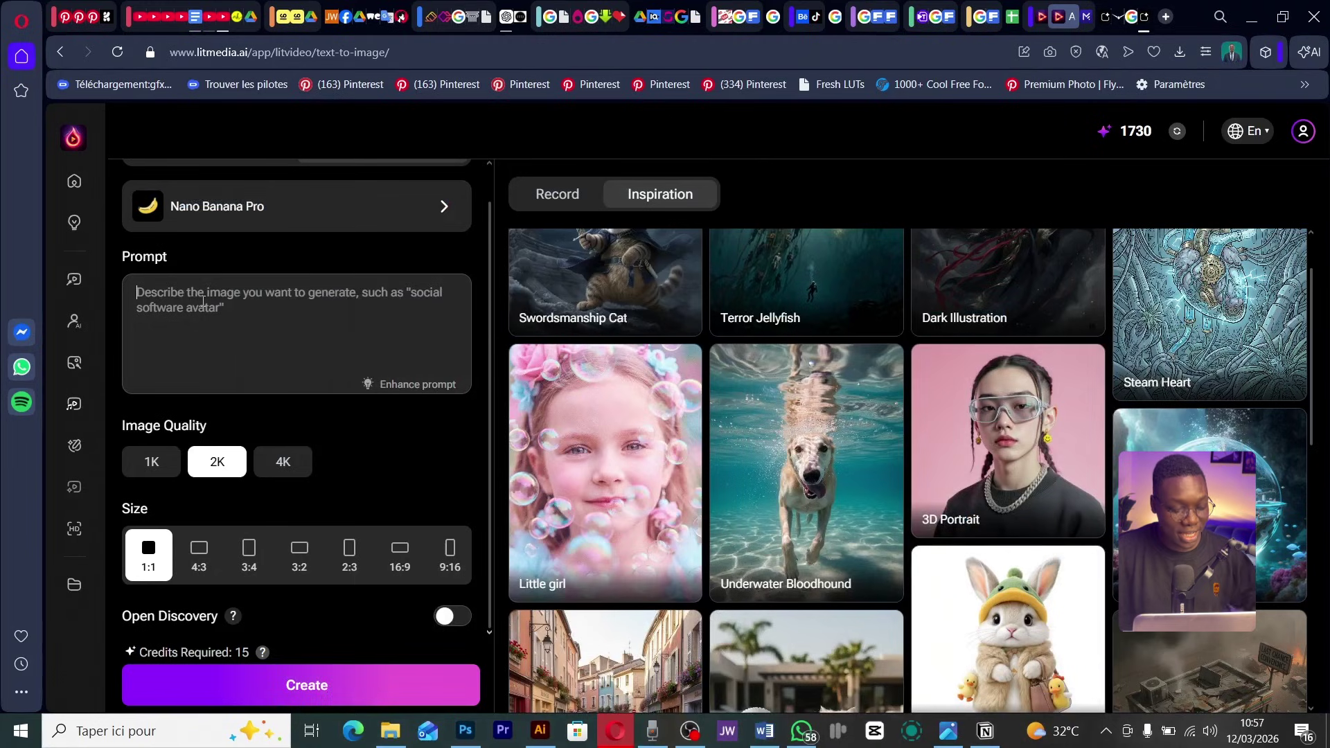
key("ctrl+v")
scroll(239, 312, "down", 1)
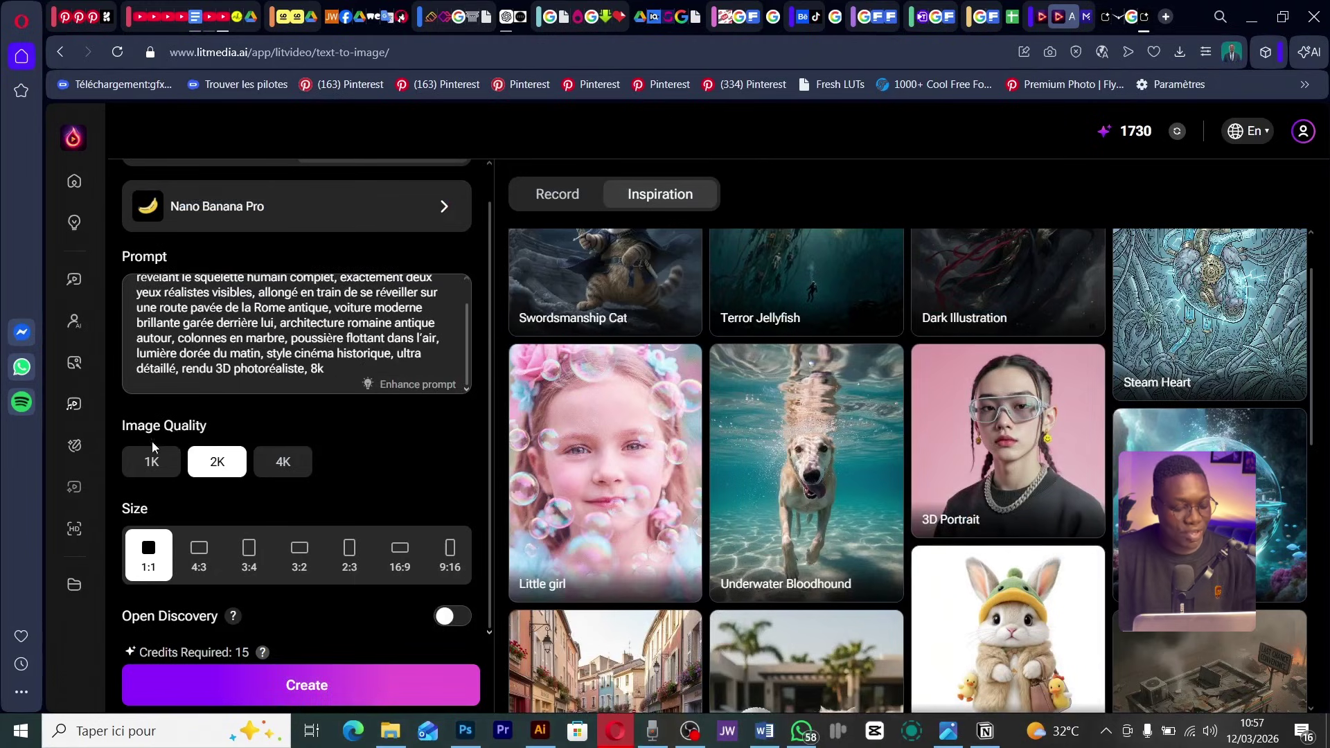
Step: Set the image quality to 4K and the size to 9:16, and generate the image
left_click(277, 466)
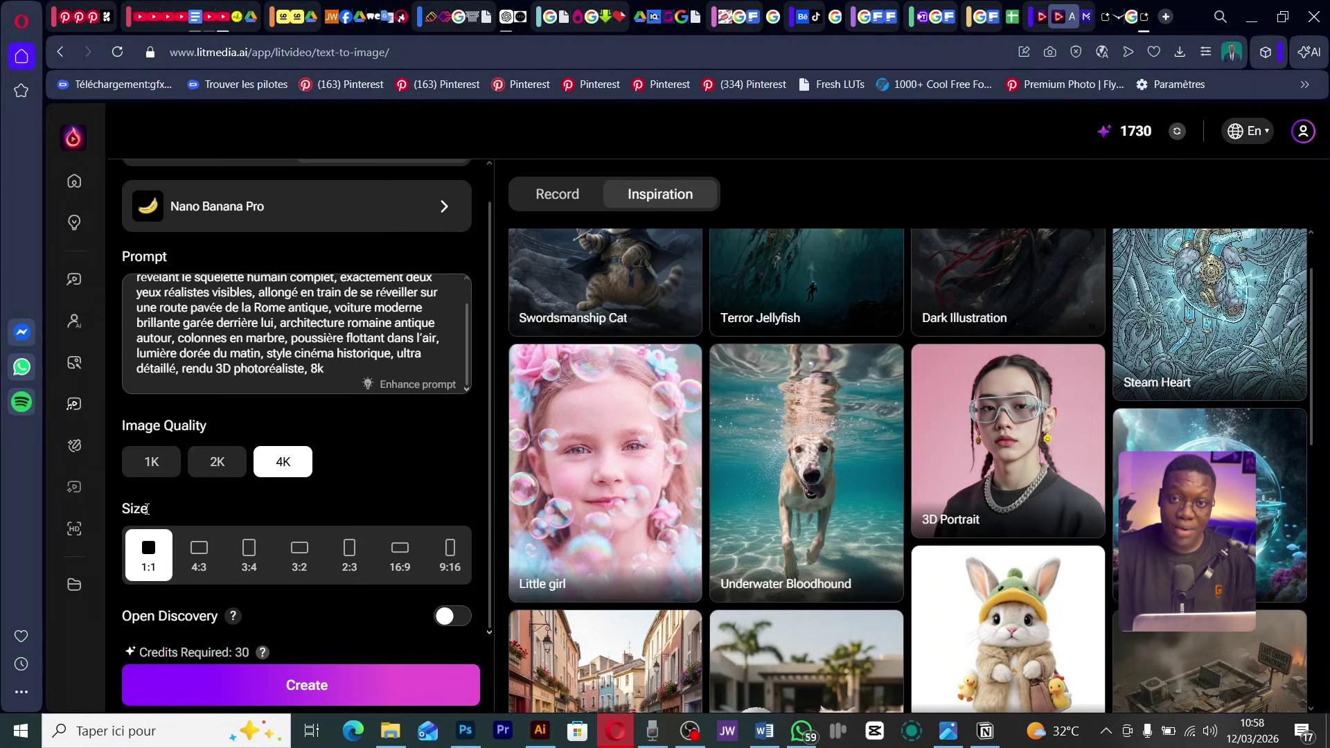
left_click(450, 554)
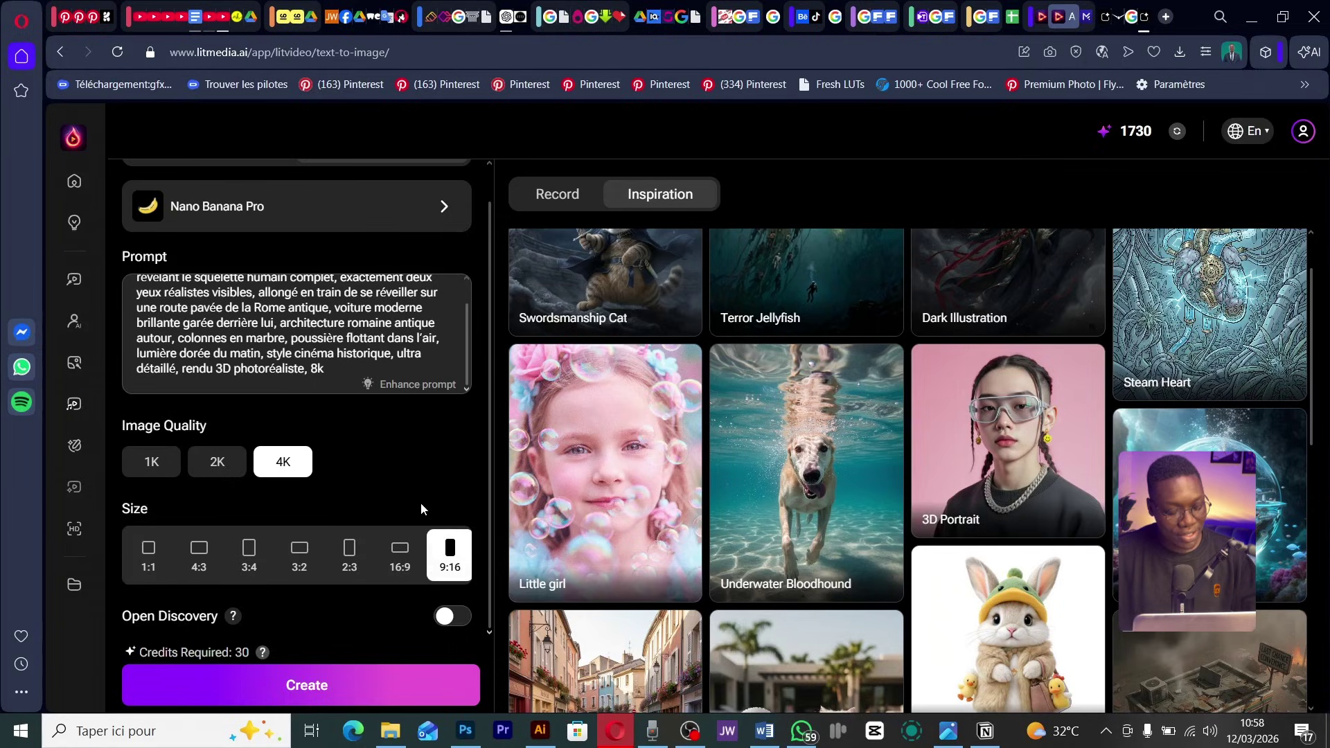
left_click(315, 688)
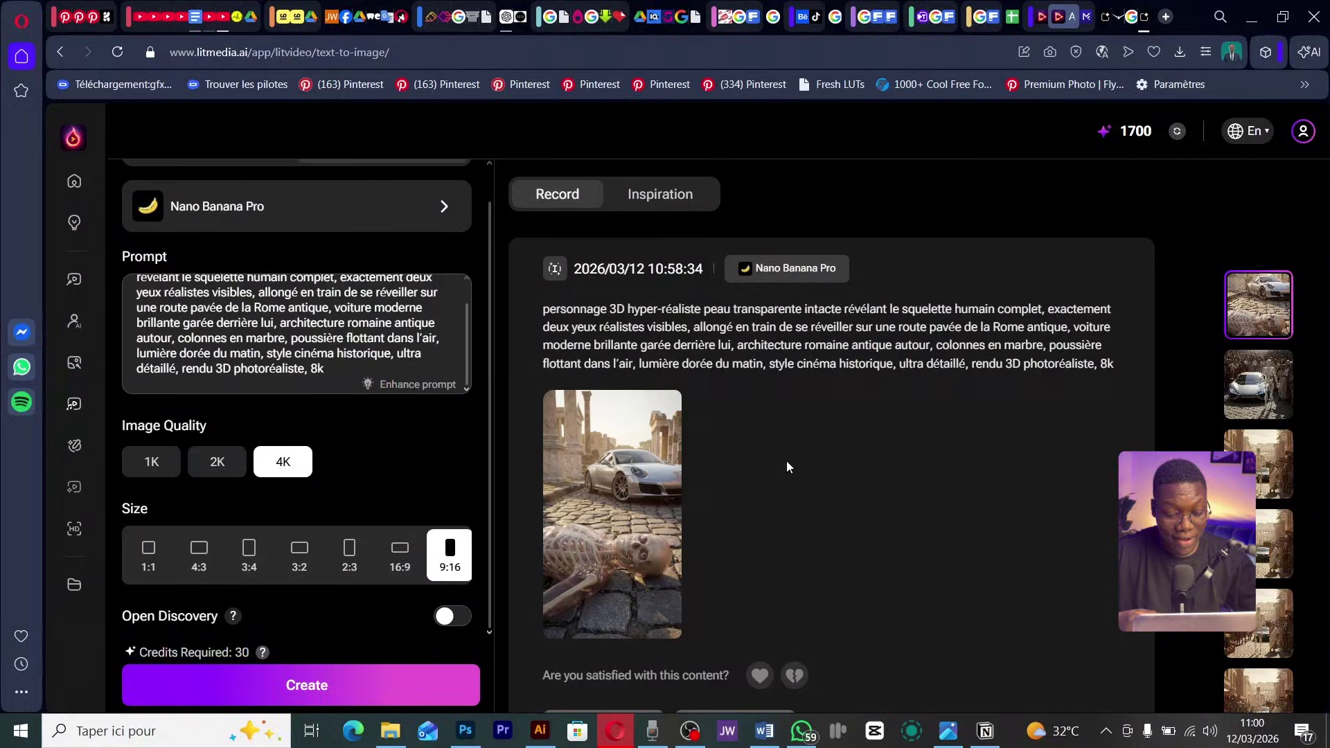
Step: View the newly generated skeleton and car image full size, inspect its details up close, and close the preview
left_click(631, 480)
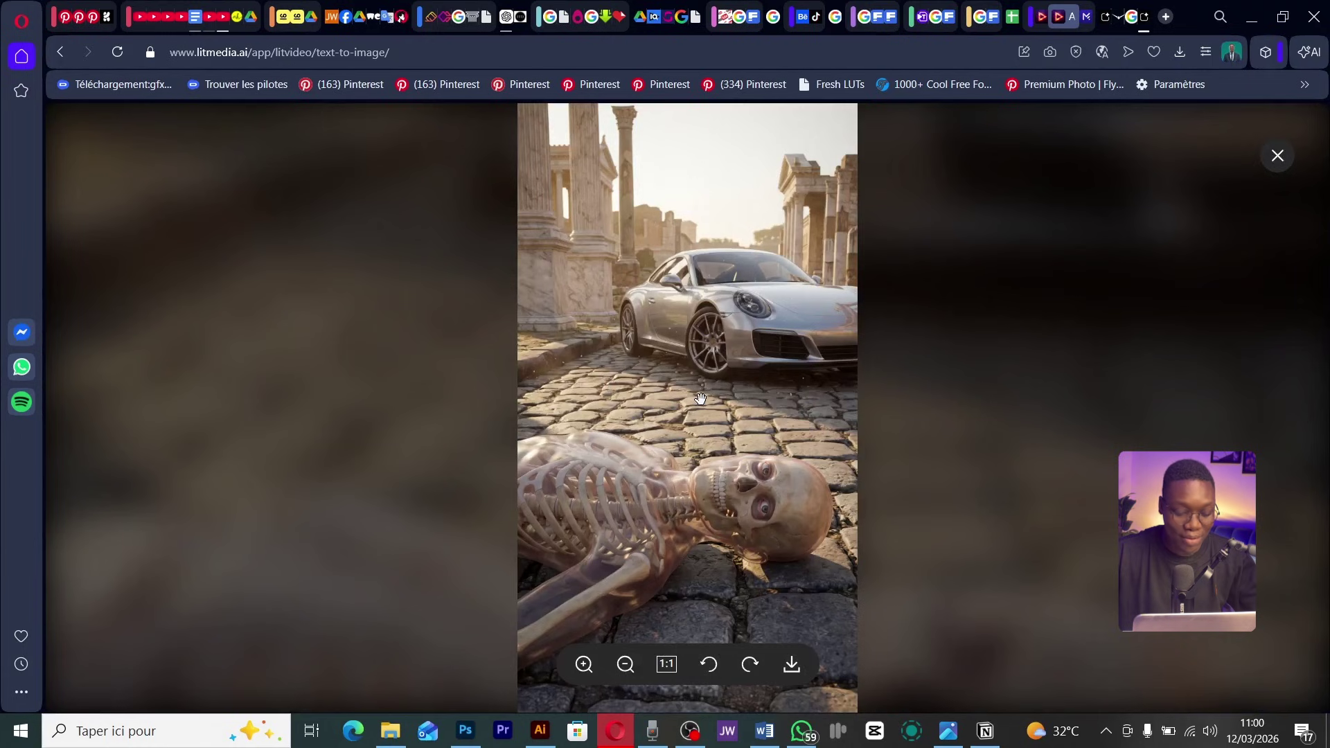
scroll(700, 399, "up", 4)
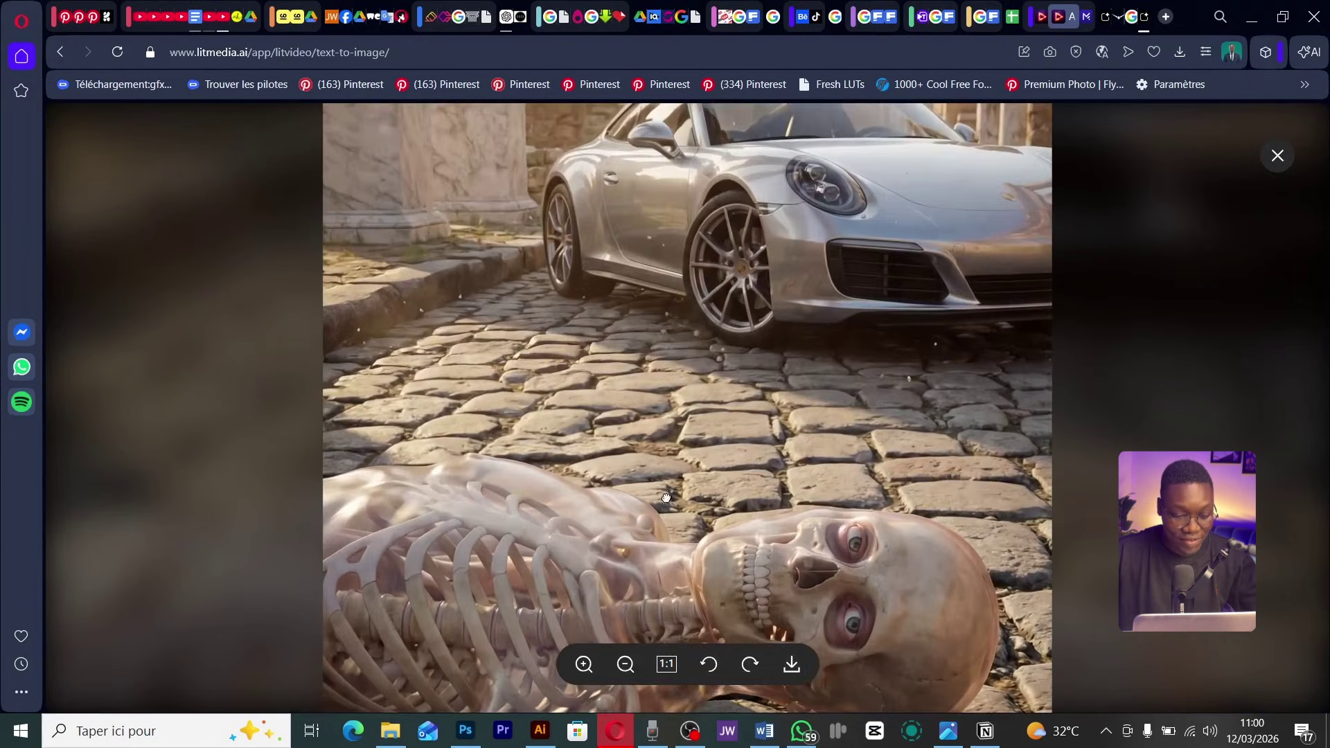
scroll(666, 382, "up", 4)
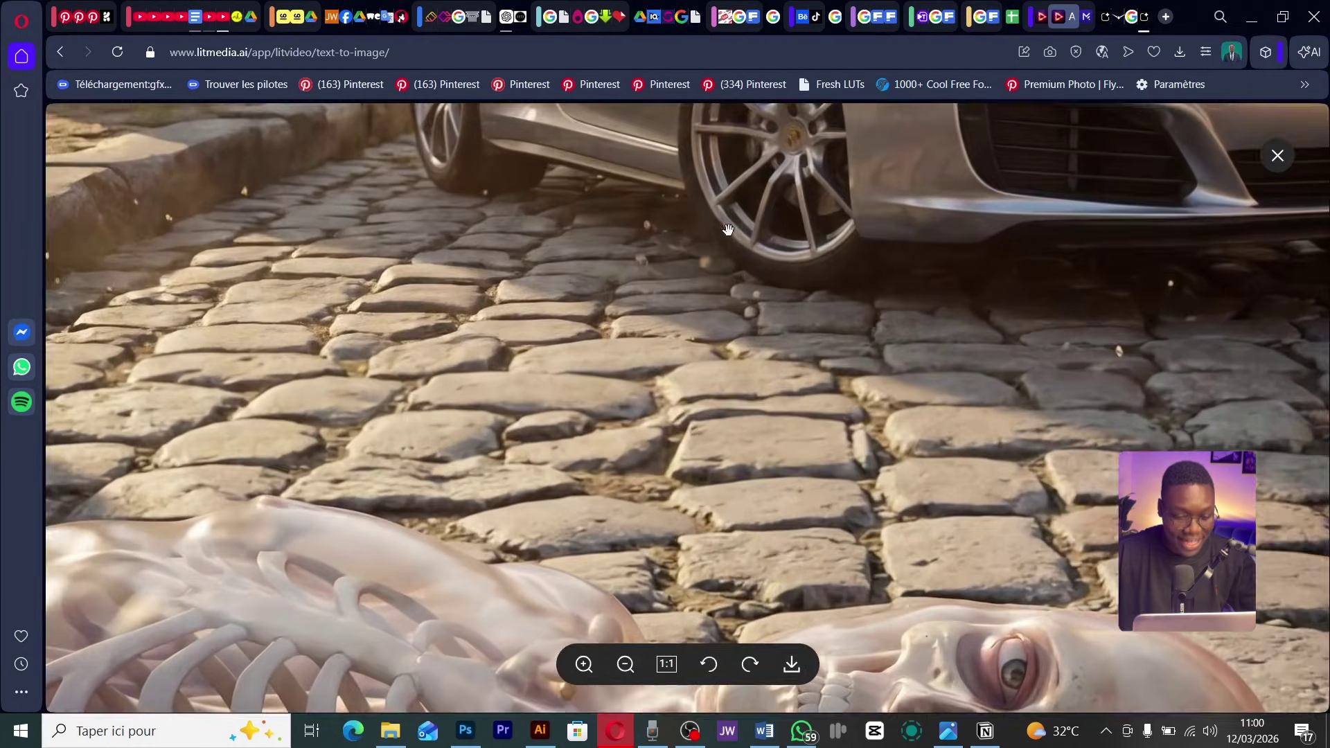
scroll(726, 399, "down", 8)
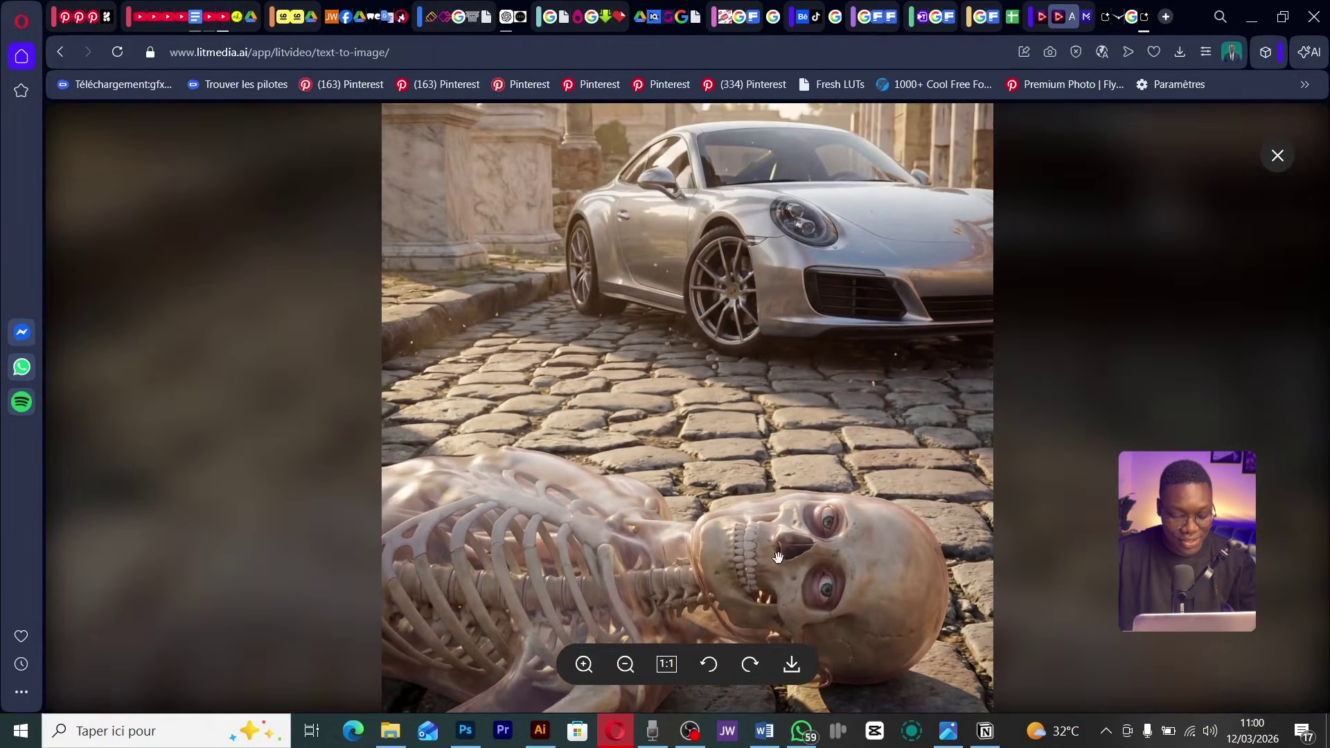
scroll(770, 487, "down", 3)
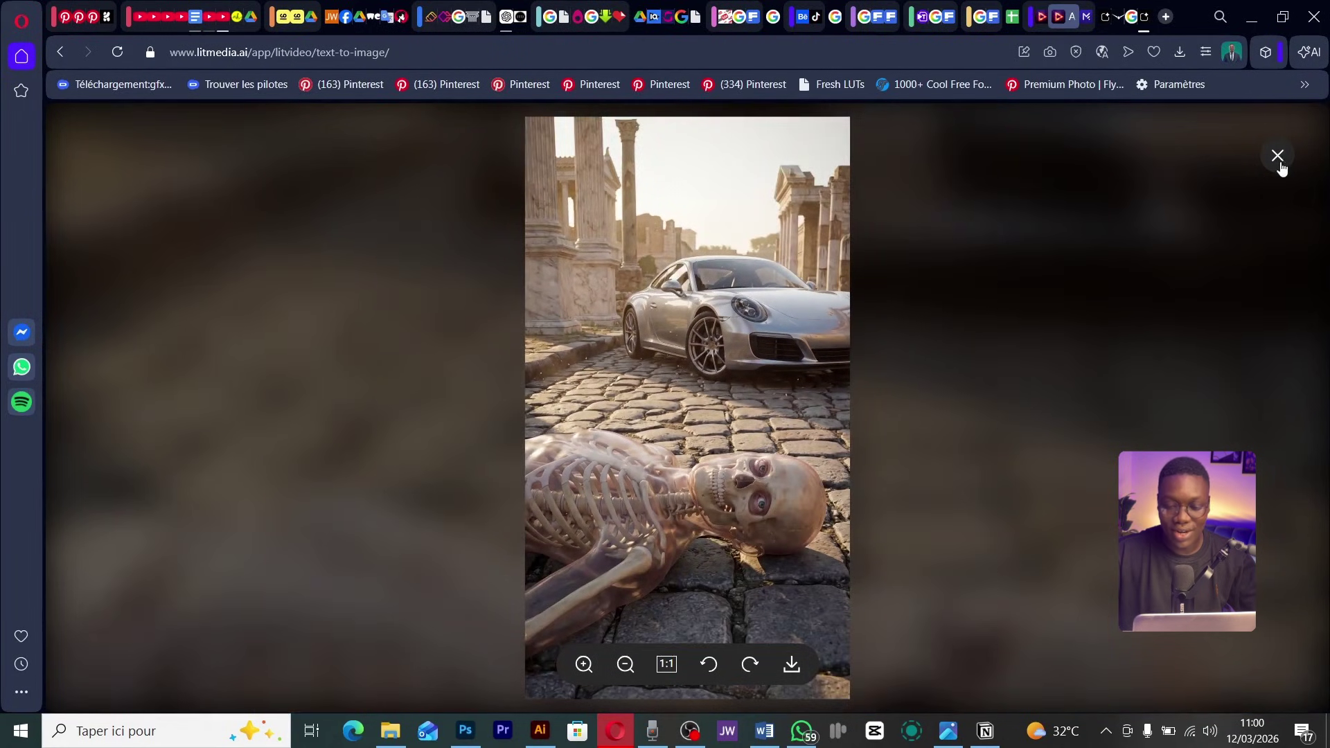
left_click(1277, 155)
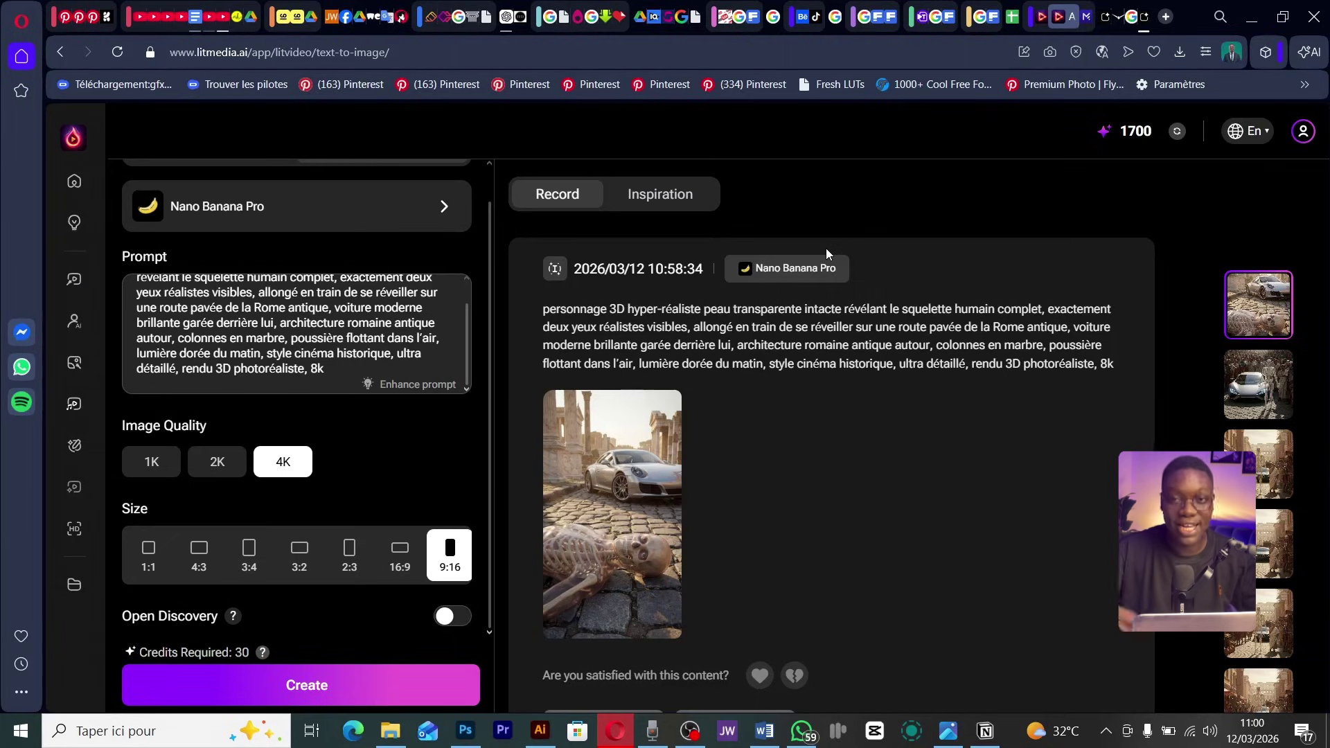
Step: Download the generated skeleton and car image from its record
scroll(797, 432, "down", 1)
mouse_move(558, 519)
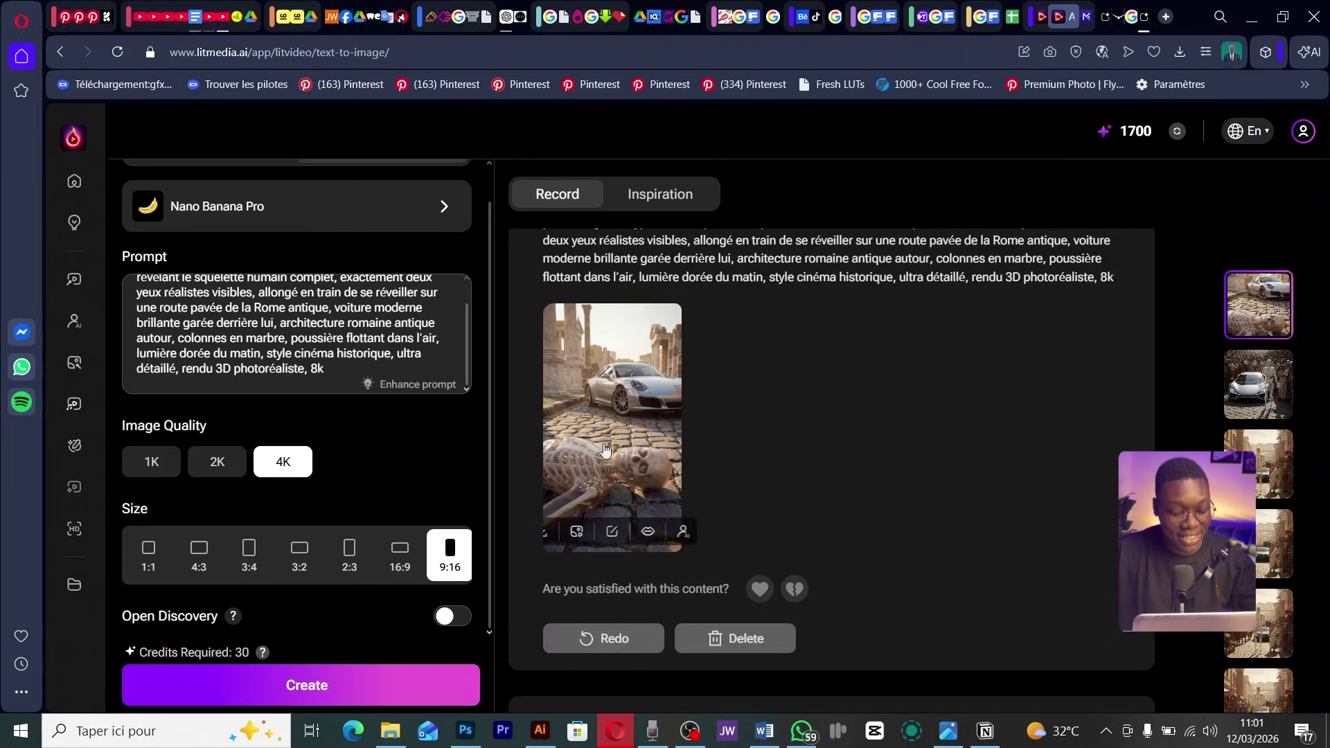
left_click(547, 535)
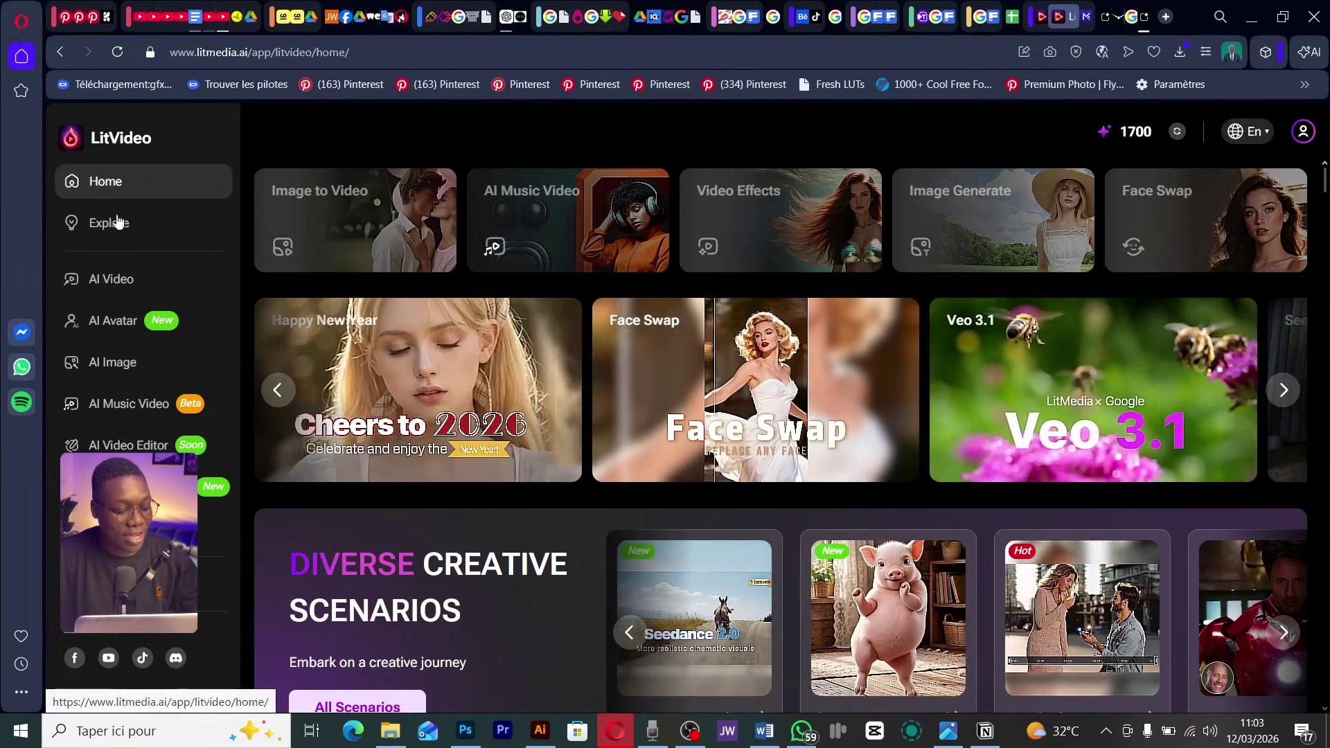
Step: Open the Image to Video generator from the AI Video section
left_click(99, 287)
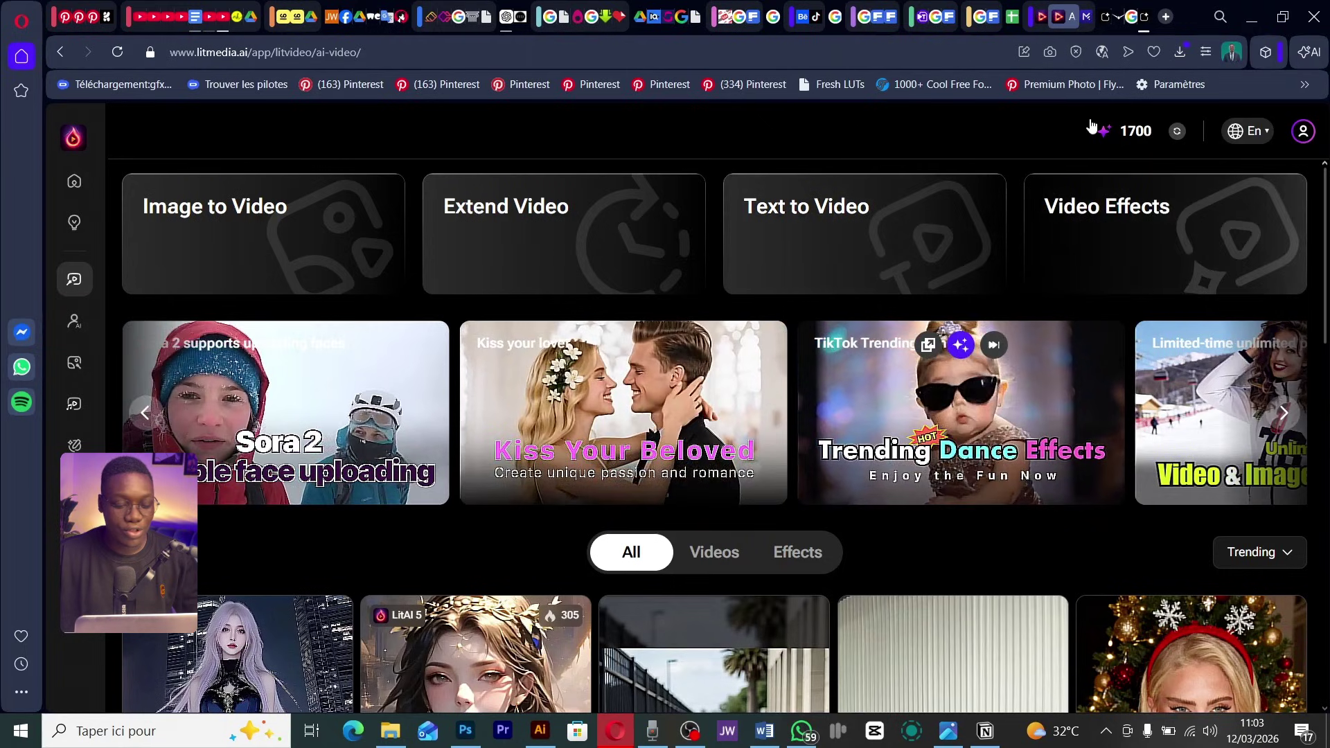
left_click(188, 213)
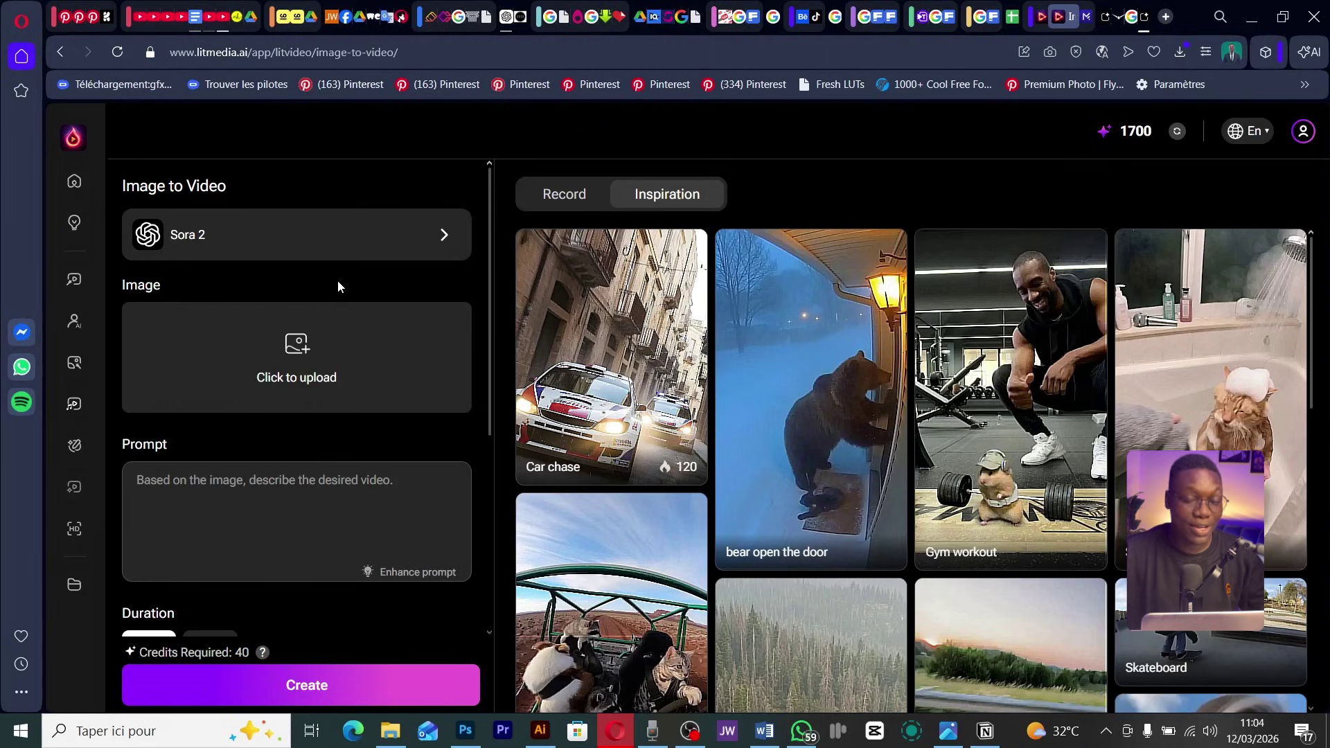
Step: Examine the available image-to-video models and the versions, credit costs and durations offered by each family
left_click(414, 237)
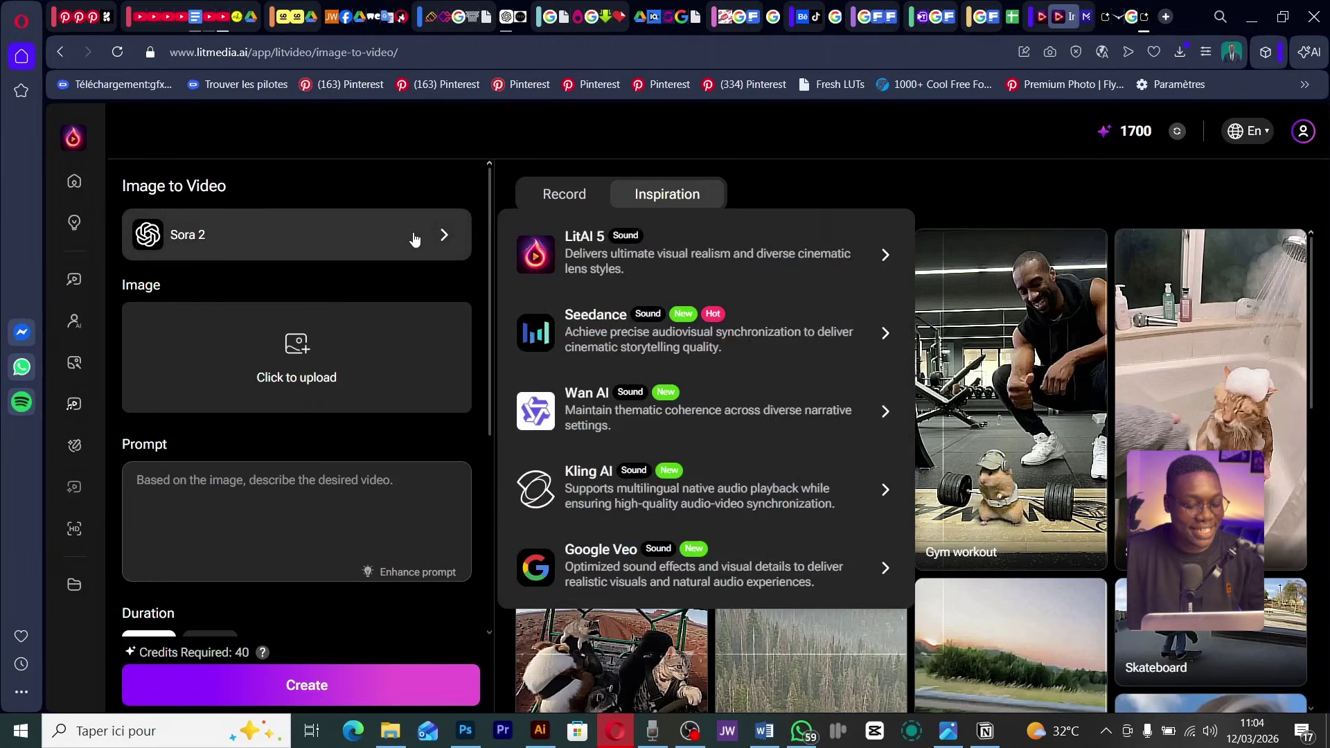
scroll(675, 264, "down", 7)
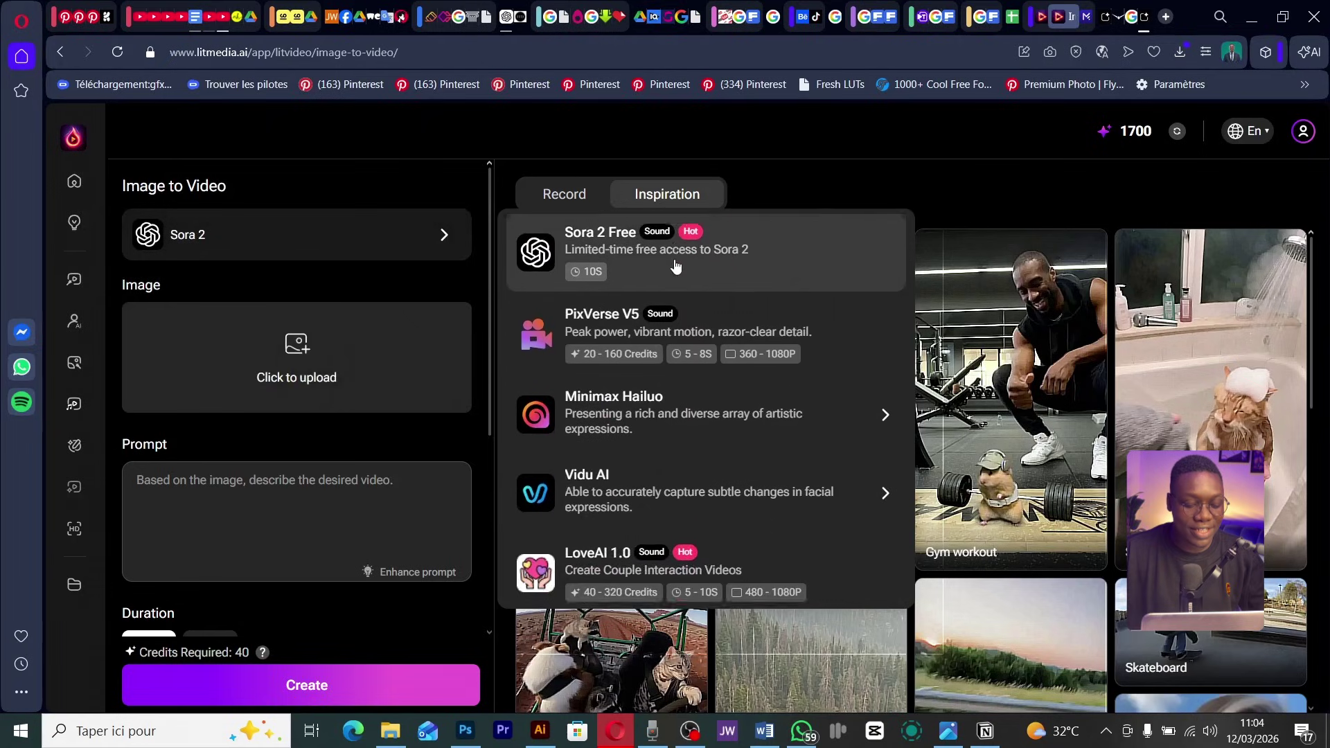
scroll(675, 265, "down", 1)
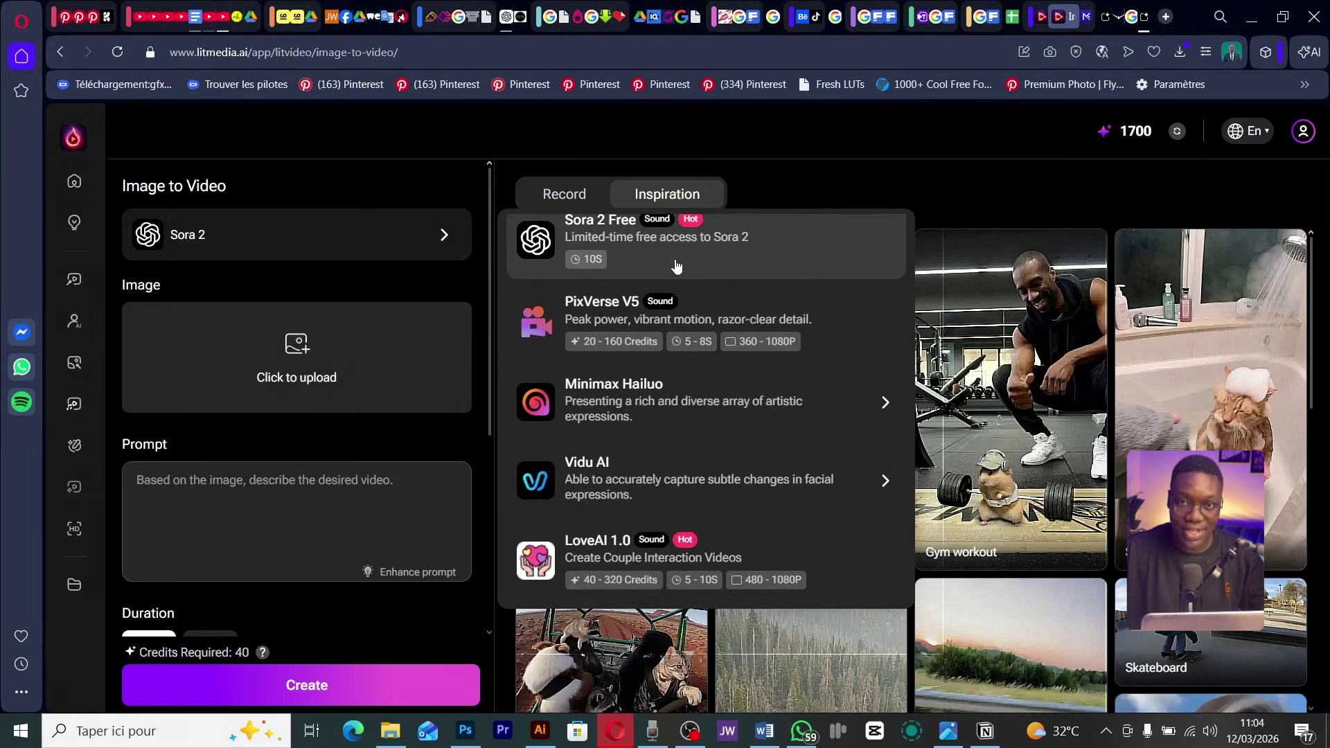
mouse_move(668, 475)
mouse_move(660, 395)
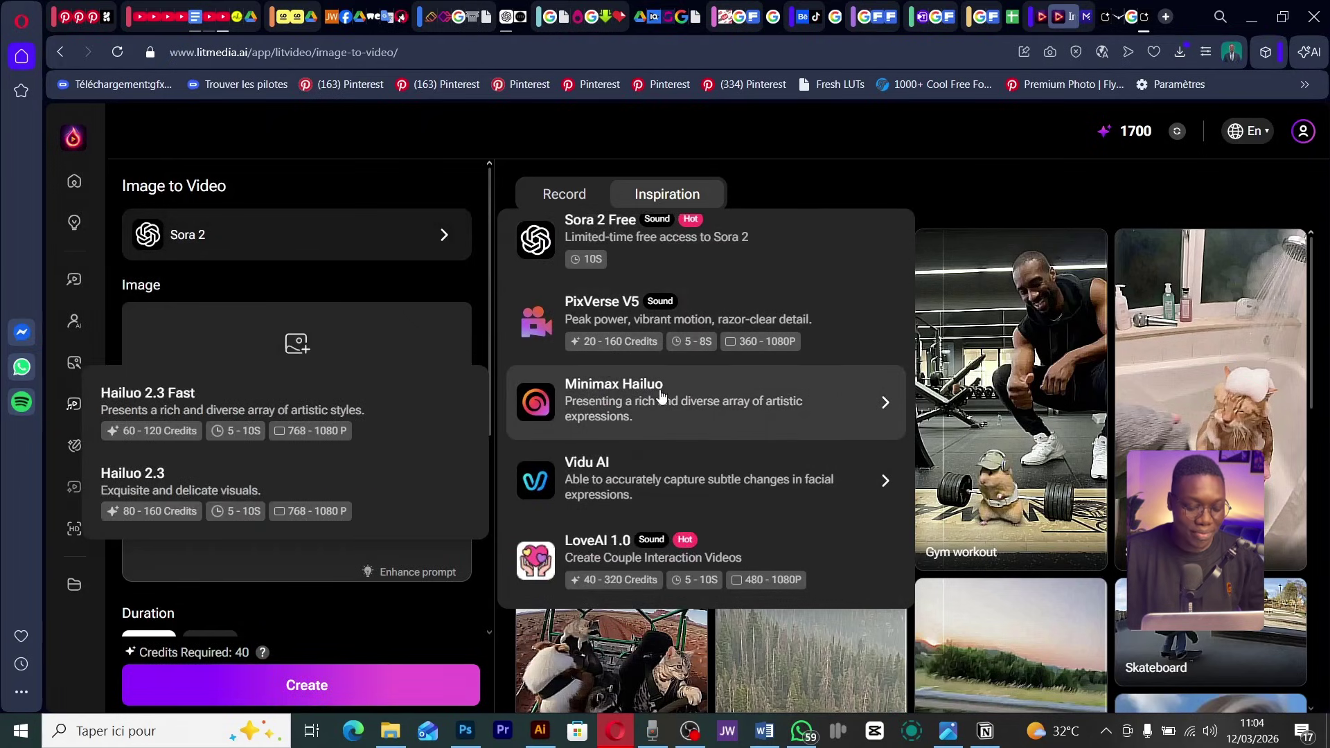
scroll(664, 396, "up", 4)
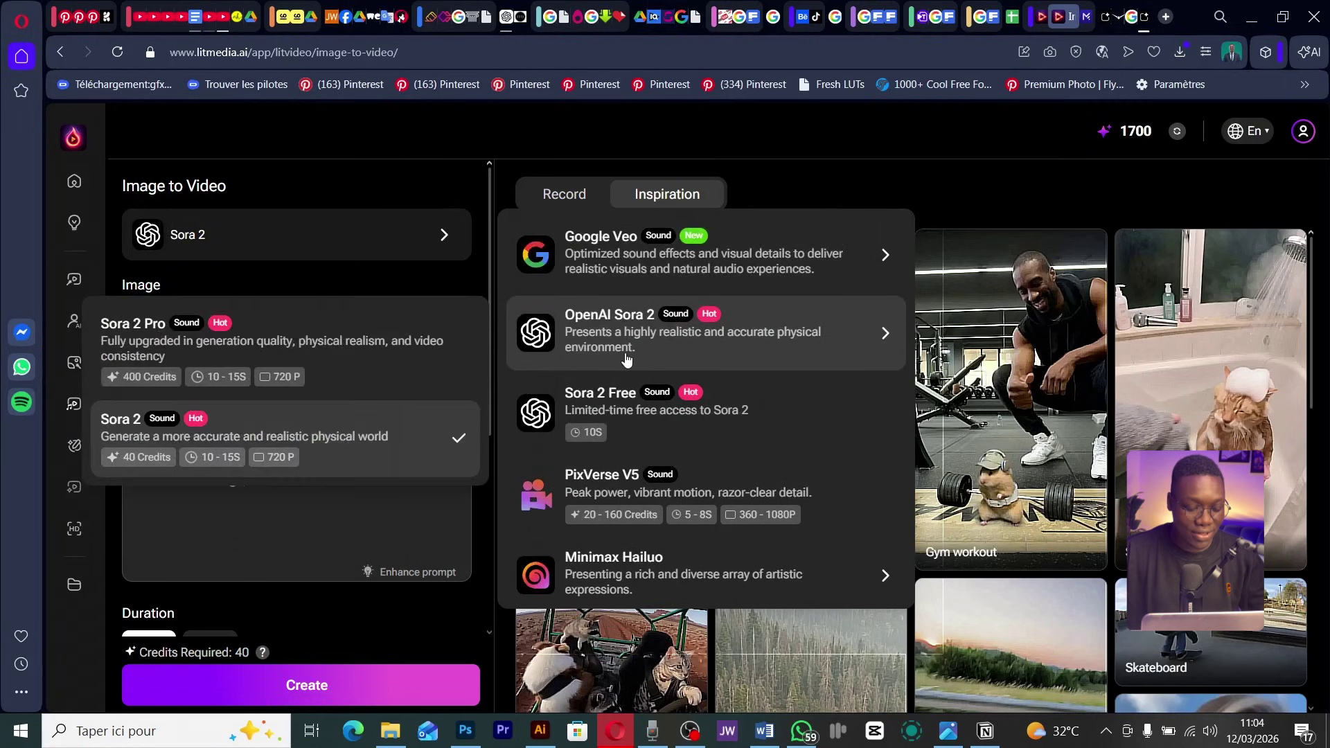
mouse_move(633, 358)
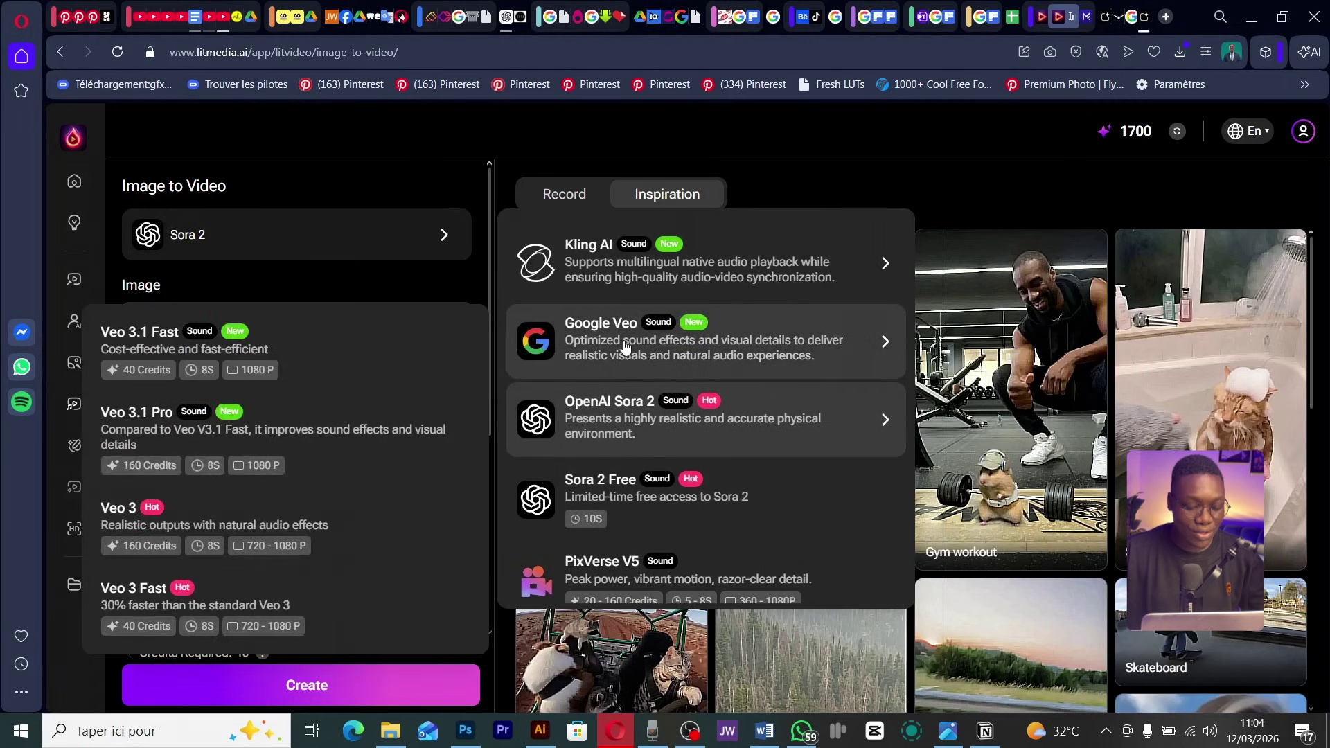
scroll(624, 347, "up", 2)
scroll(624, 346, "up", 1)
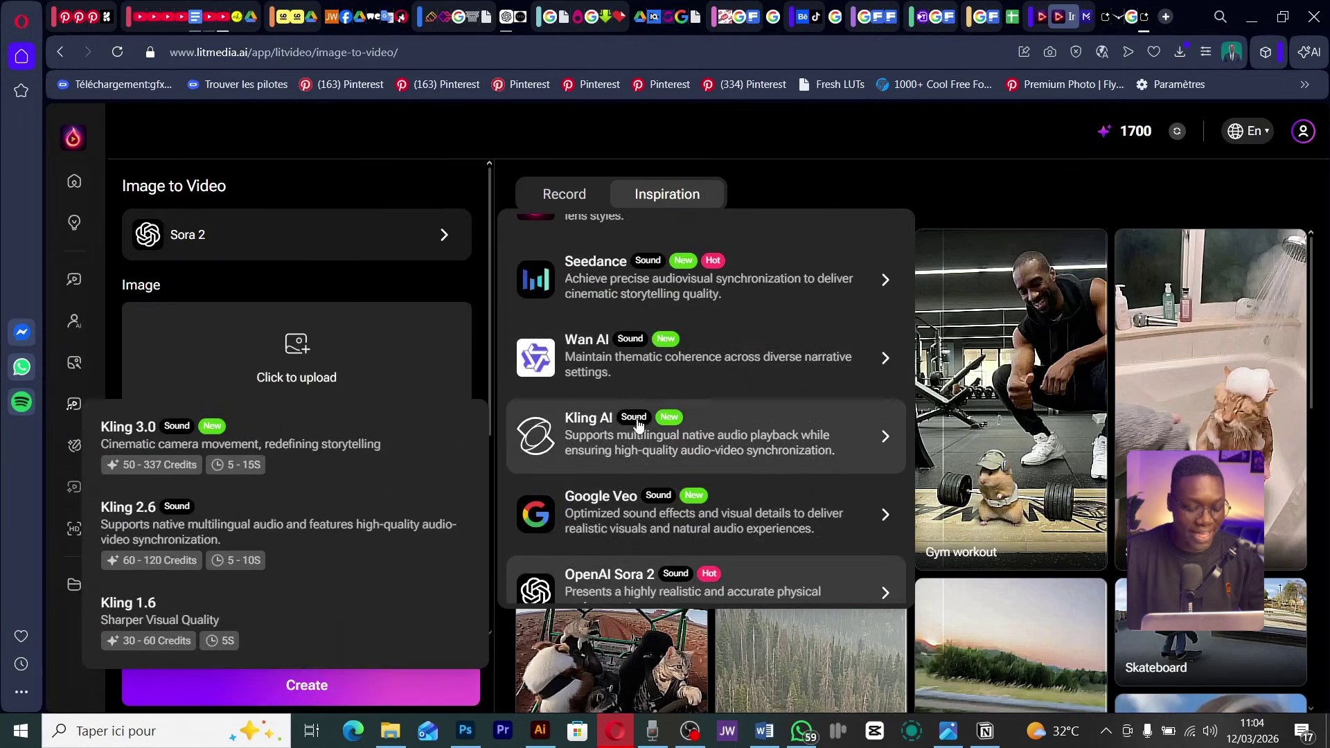
scroll(602, 364, "up", 1)
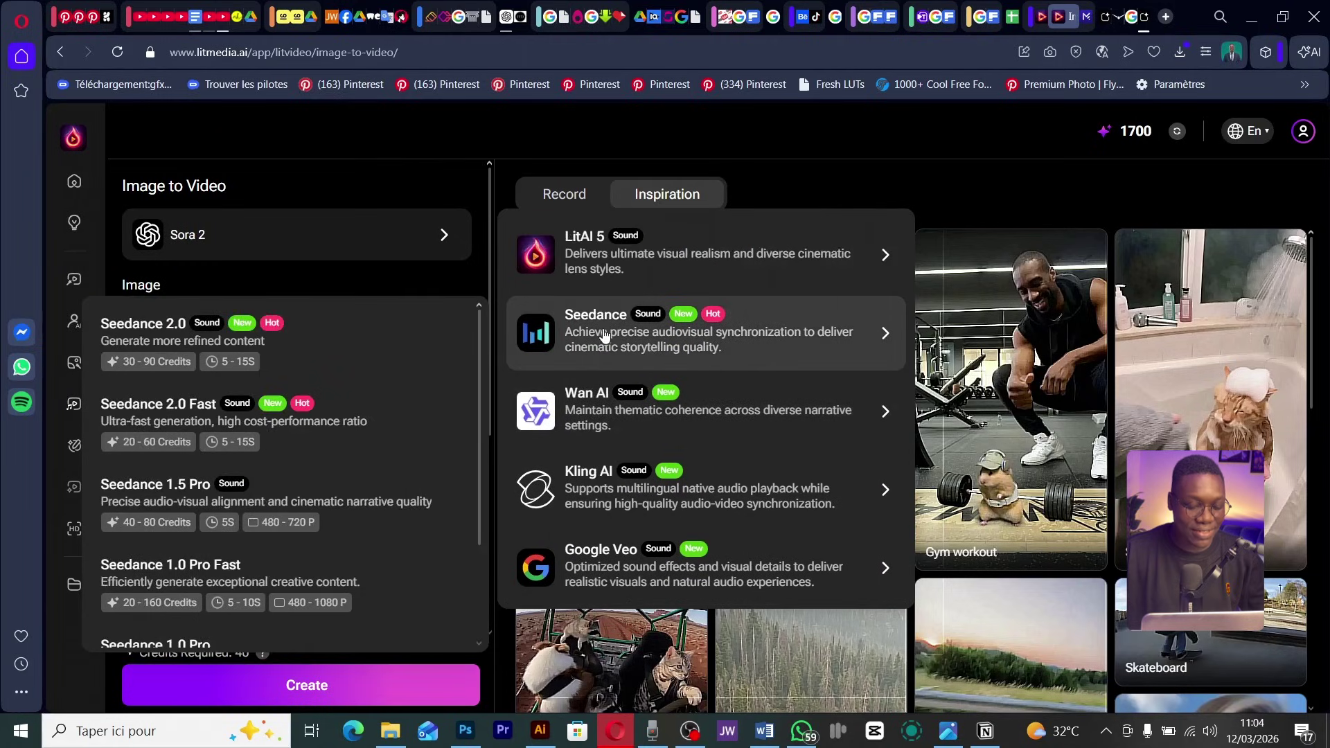
mouse_move(617, 280)
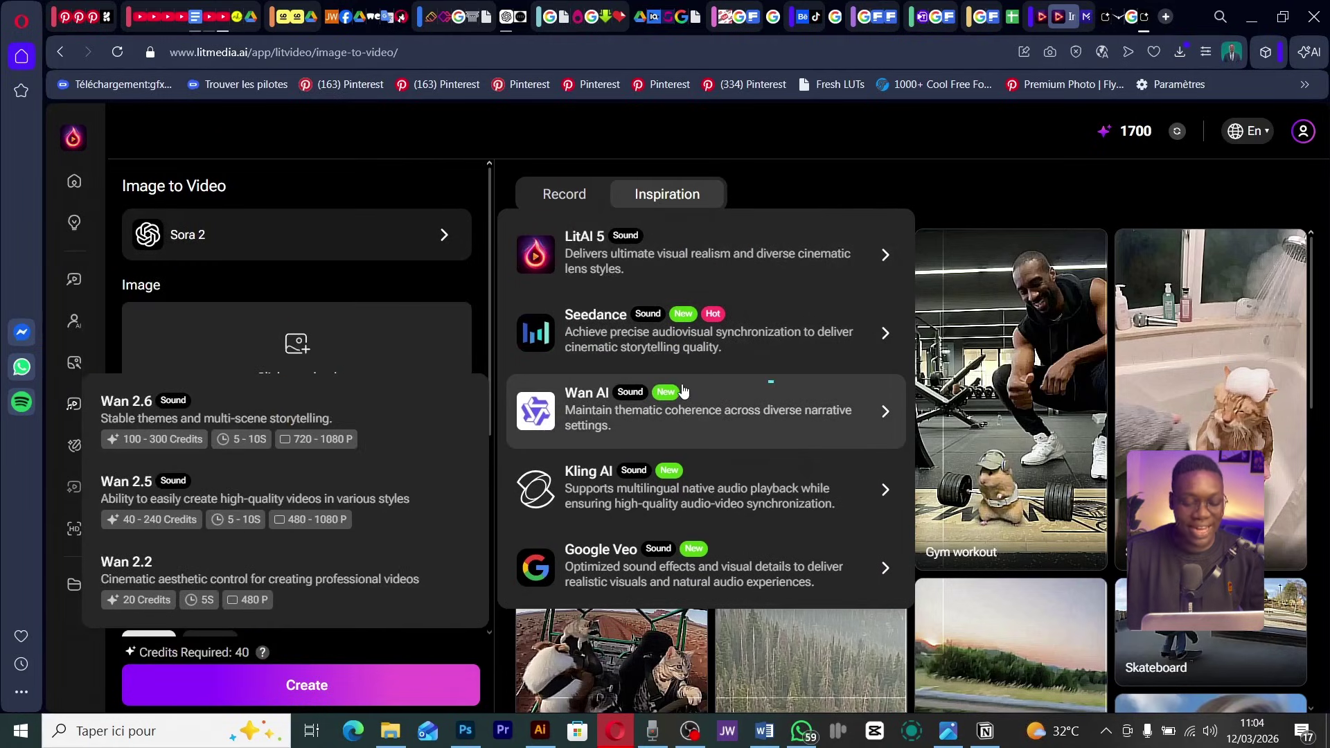
mouse_move(681, 368)
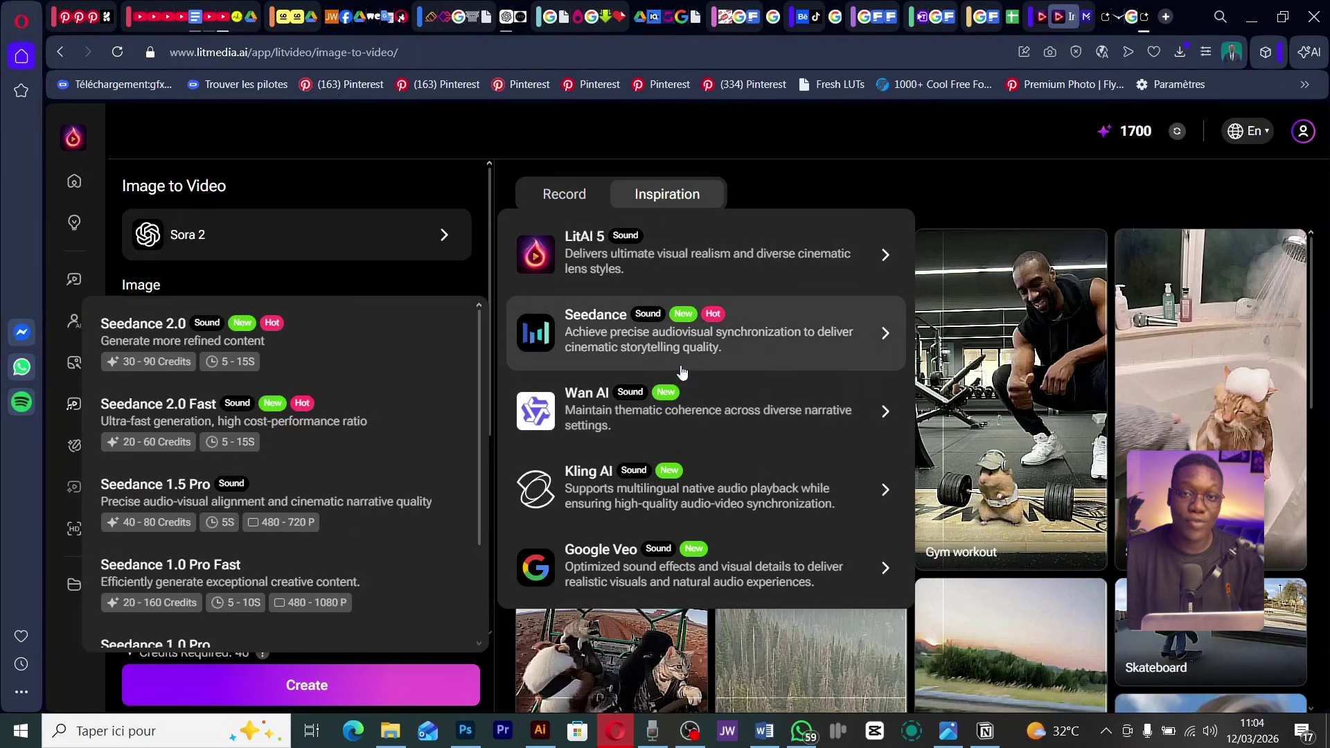
Step: Set the image-to-video model to Sora 2 Pro from the OpenAI Sora 2 family
scroll(682, 372, "down", 2)
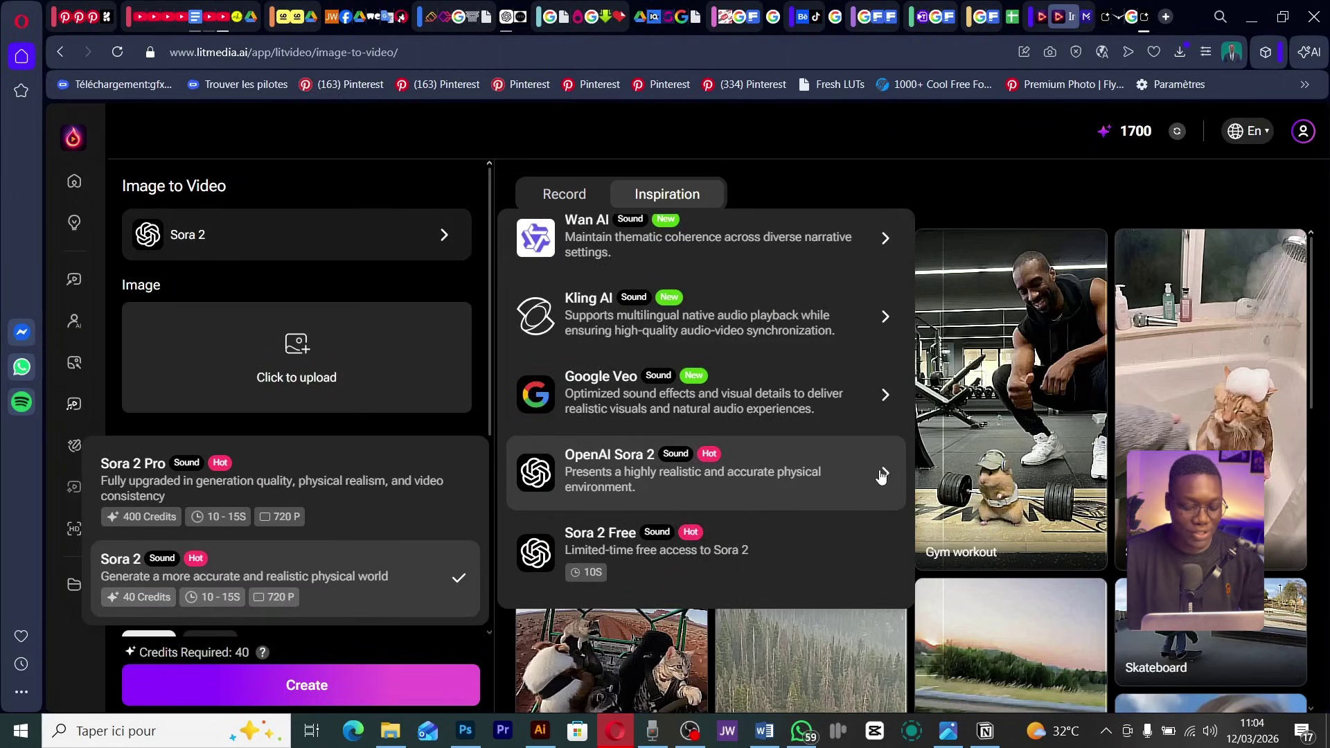
left_click(242, 478)
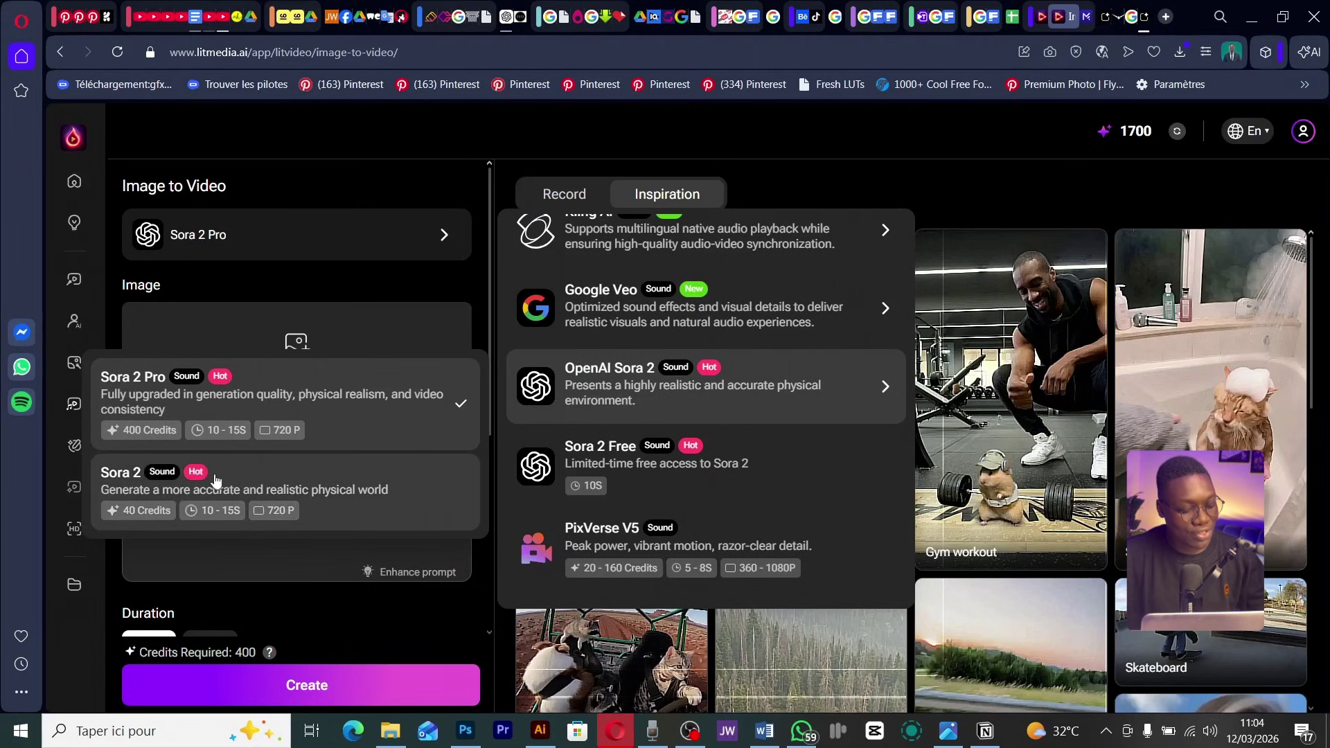
Step: Set the video model to Sora 2 and upload the skeleton and car image as the source image
left_click(255, 487)
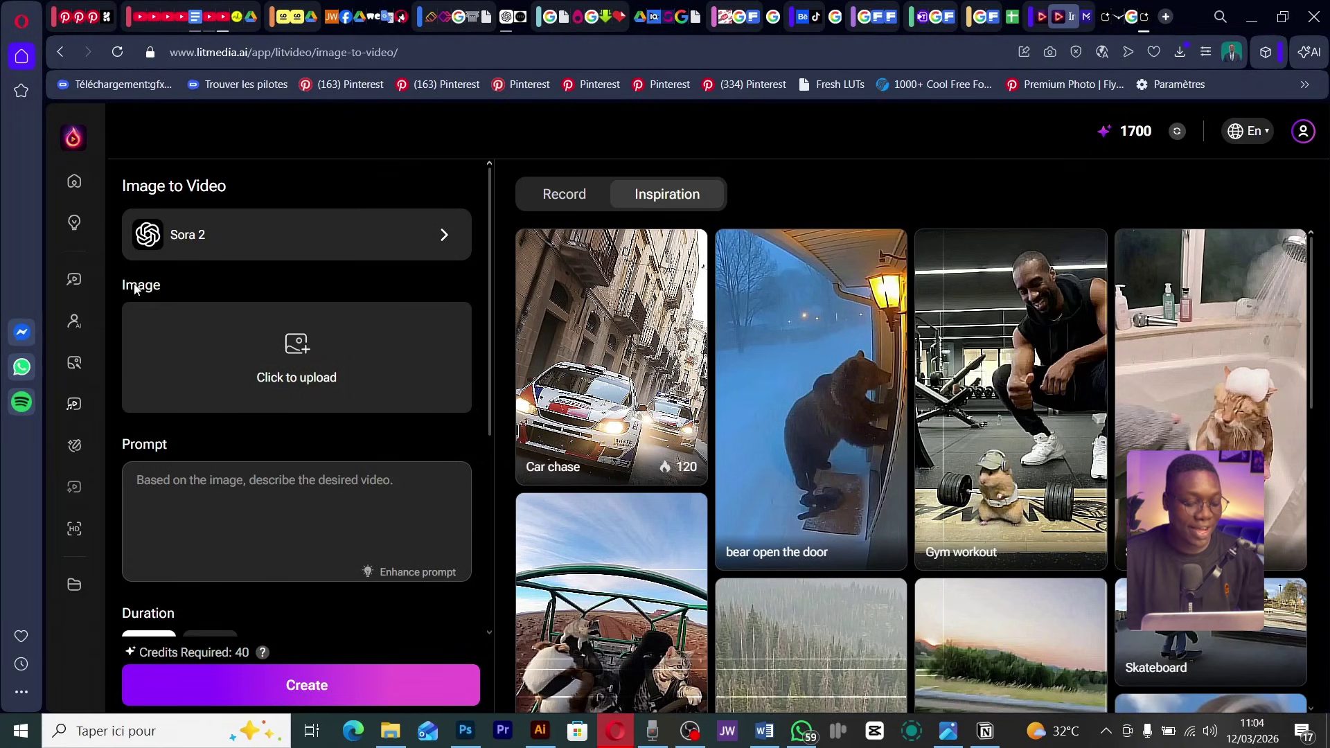
left_click_drag(149, 289, 303, 379)
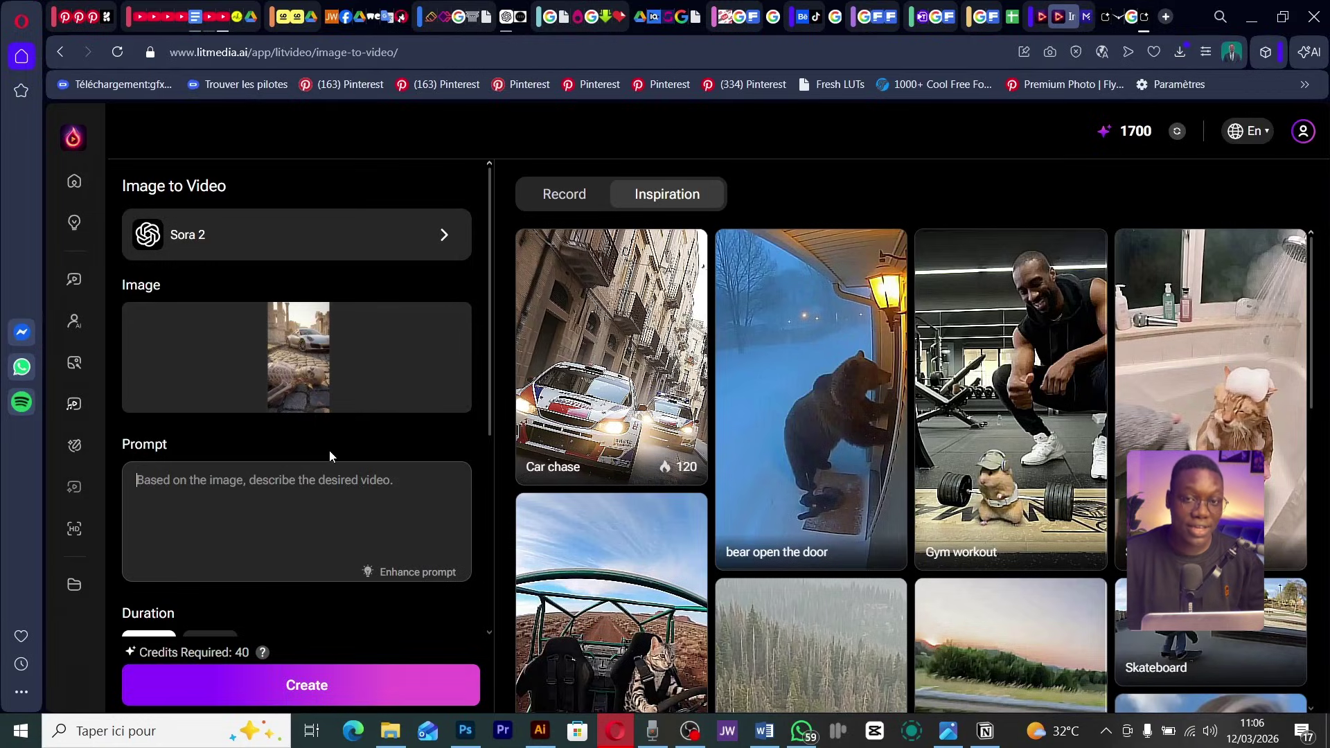
Step: Copy the "1 — Réveil" video prompt from the Word script and paste it as the Image to Video prompt in the LitMedia browser page
left_click(765, 731)
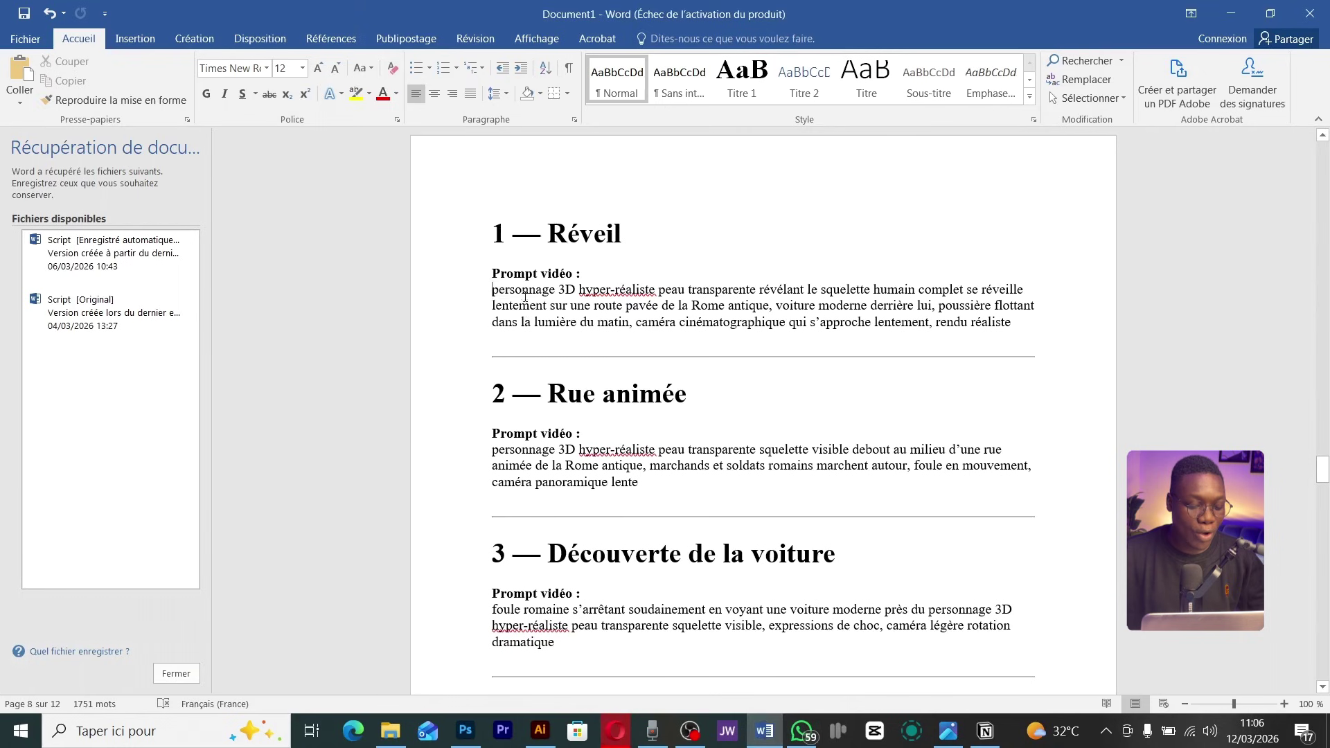
left_click_drag(524, 297, 987, 309)
key("ctrl+c")
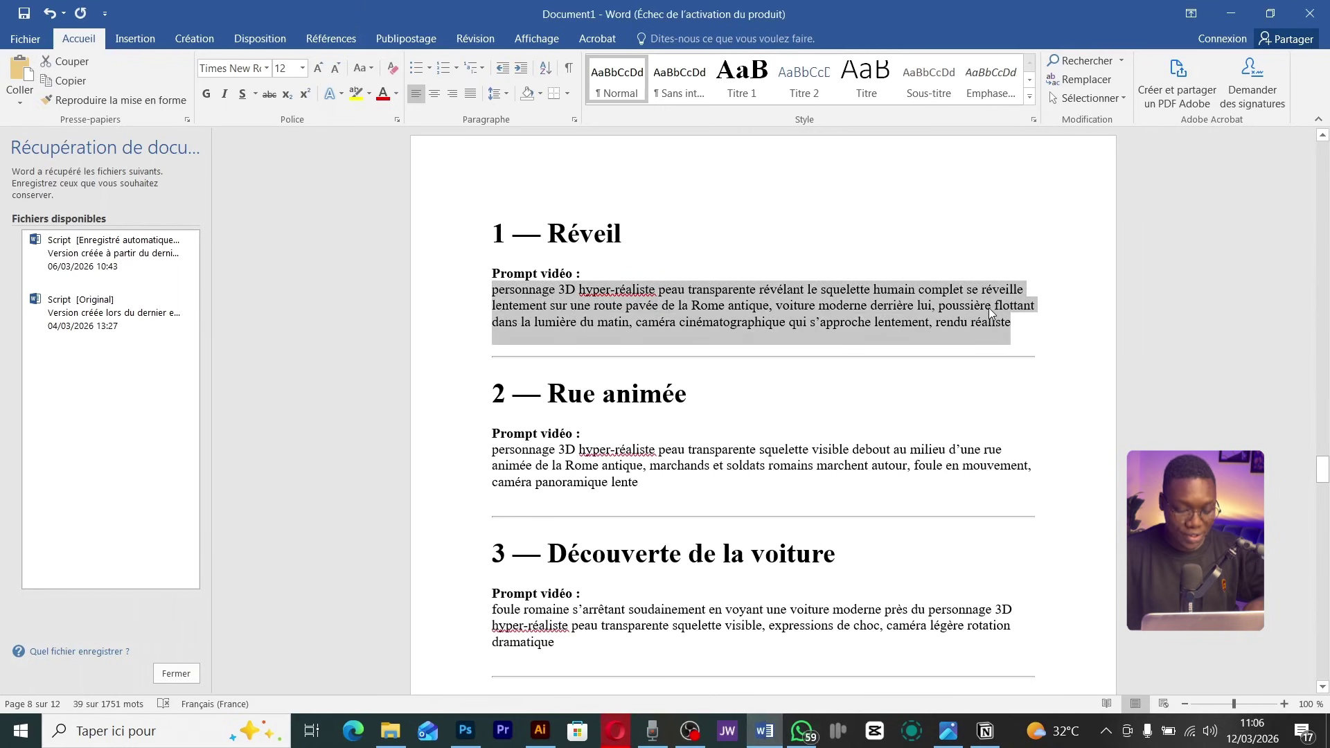
left_click(616, 730)
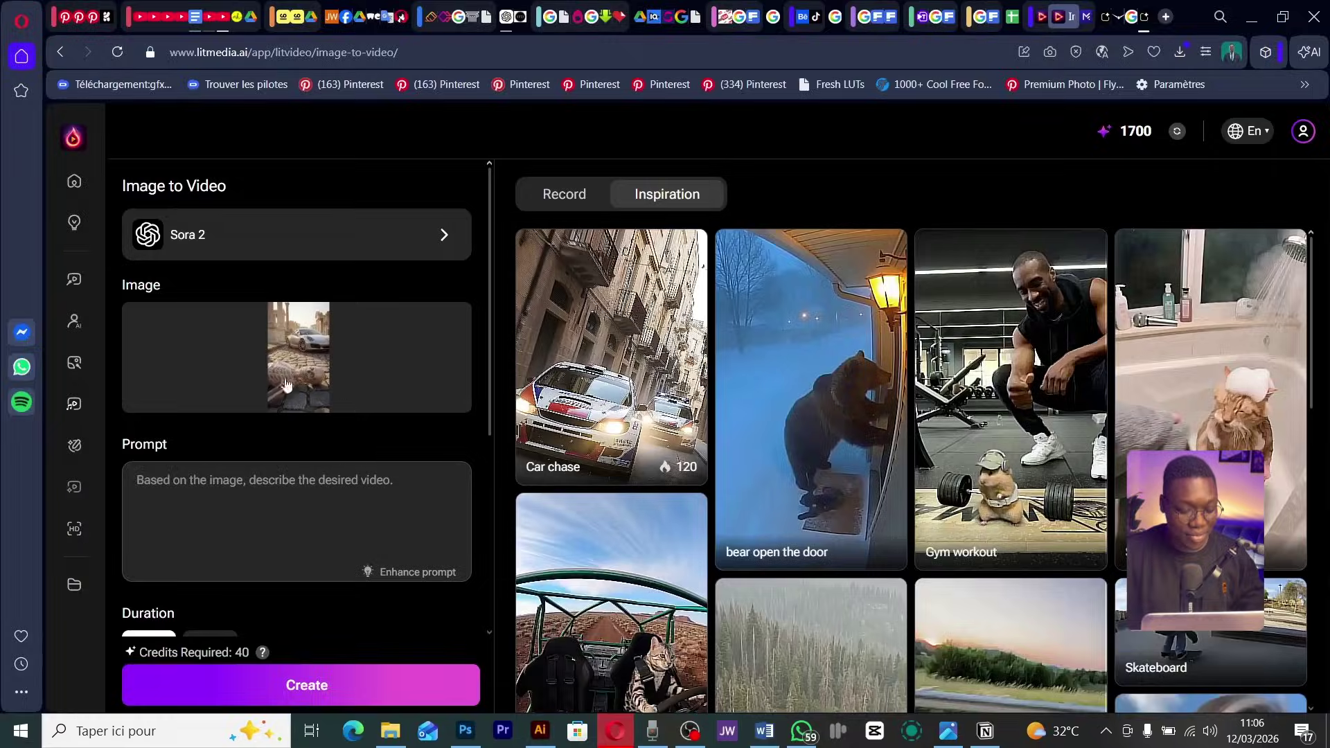
left_click(190, 484)
key("ctrl+v")
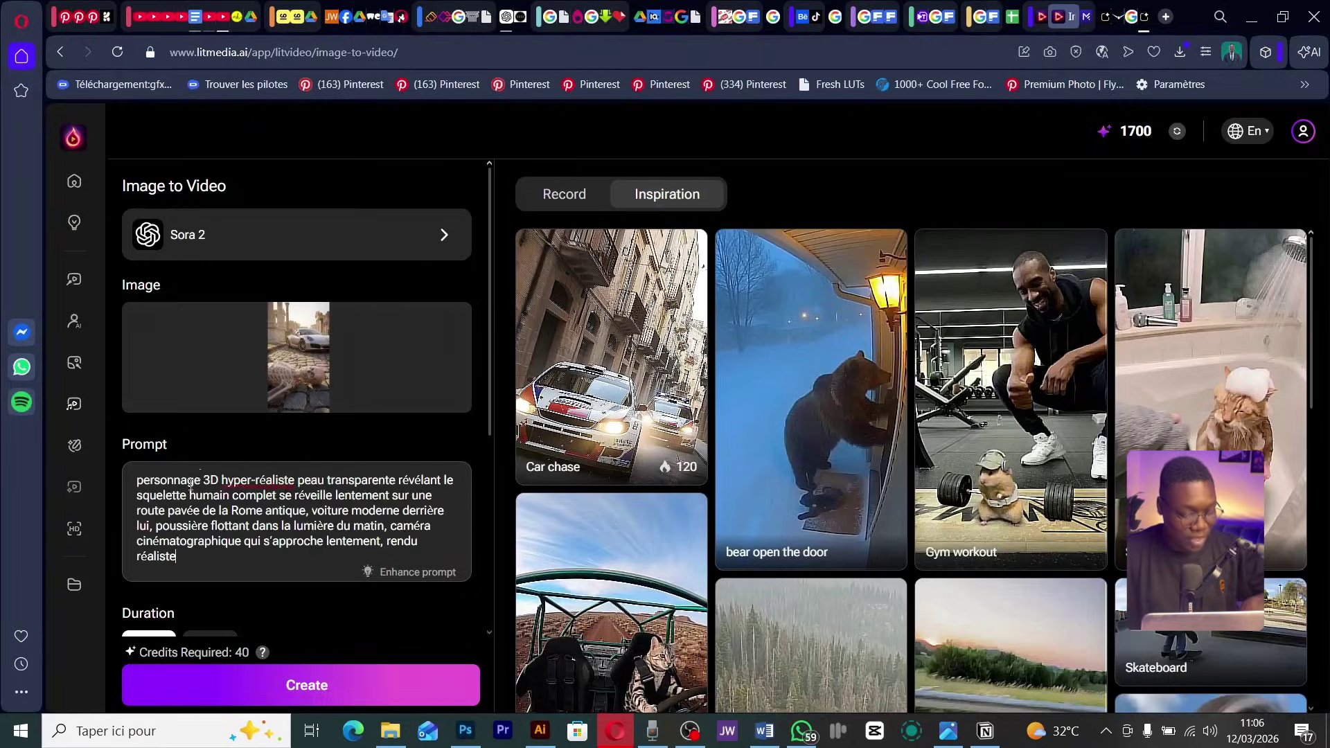